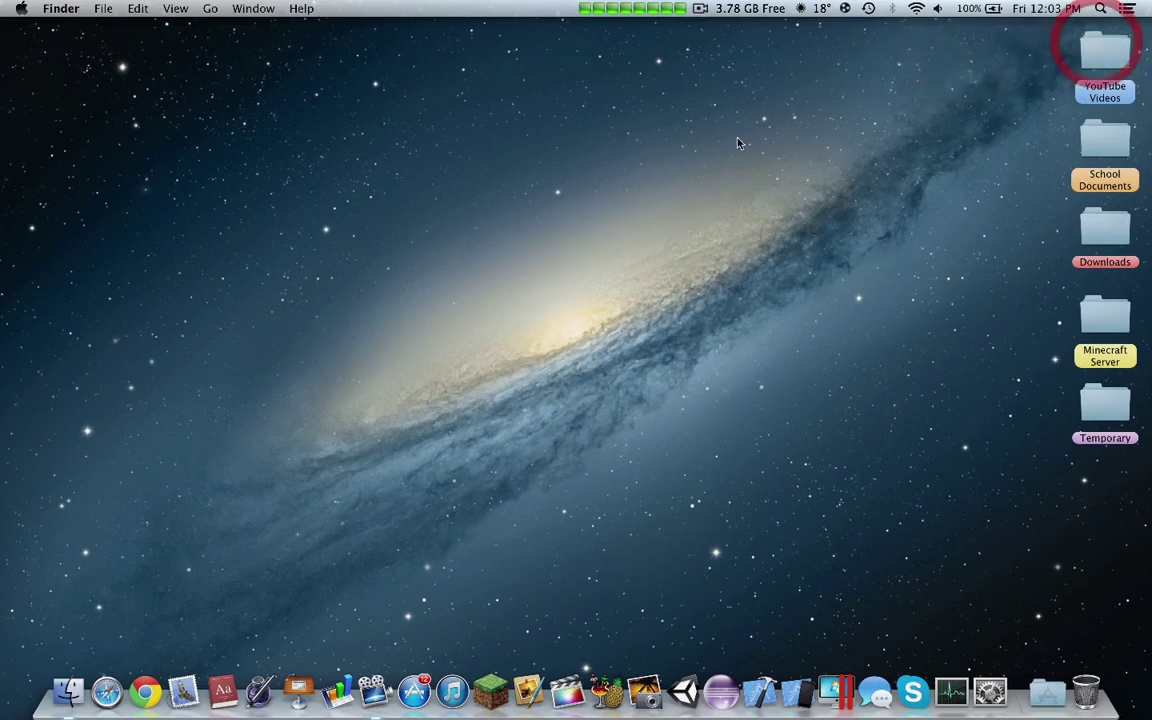
- Bring up Launchpad with F4 and expand the Other folder containing Disk Inventory X
key("F4")
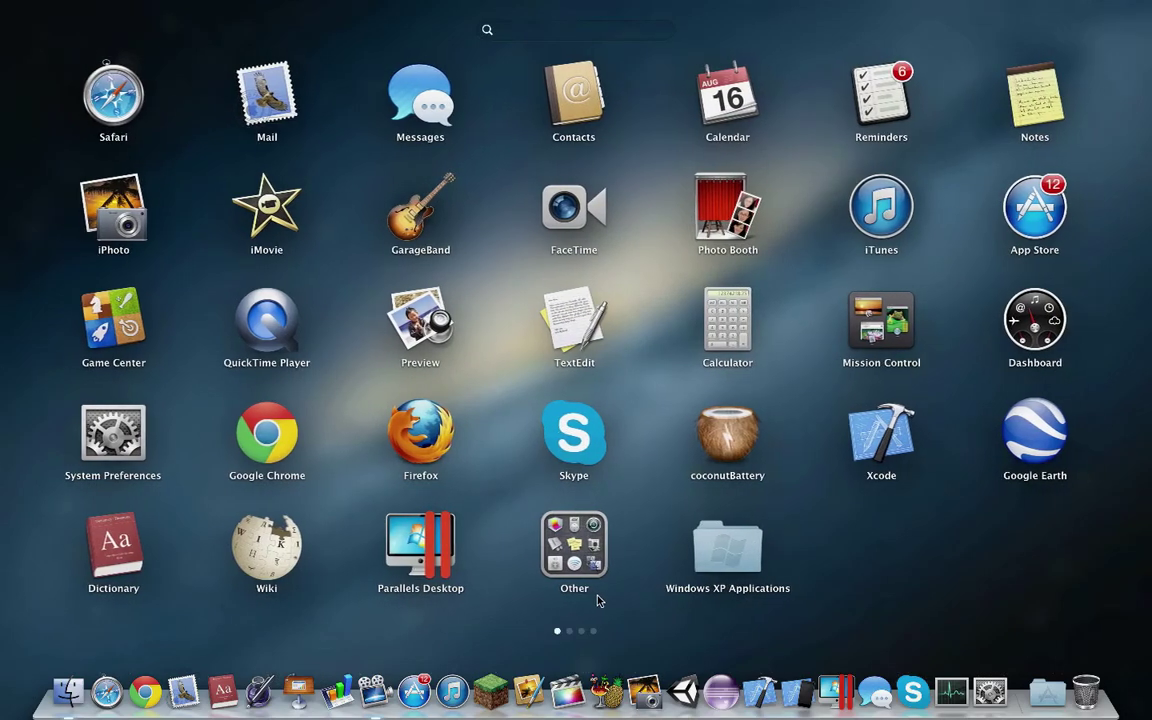
left_click(556, 550)
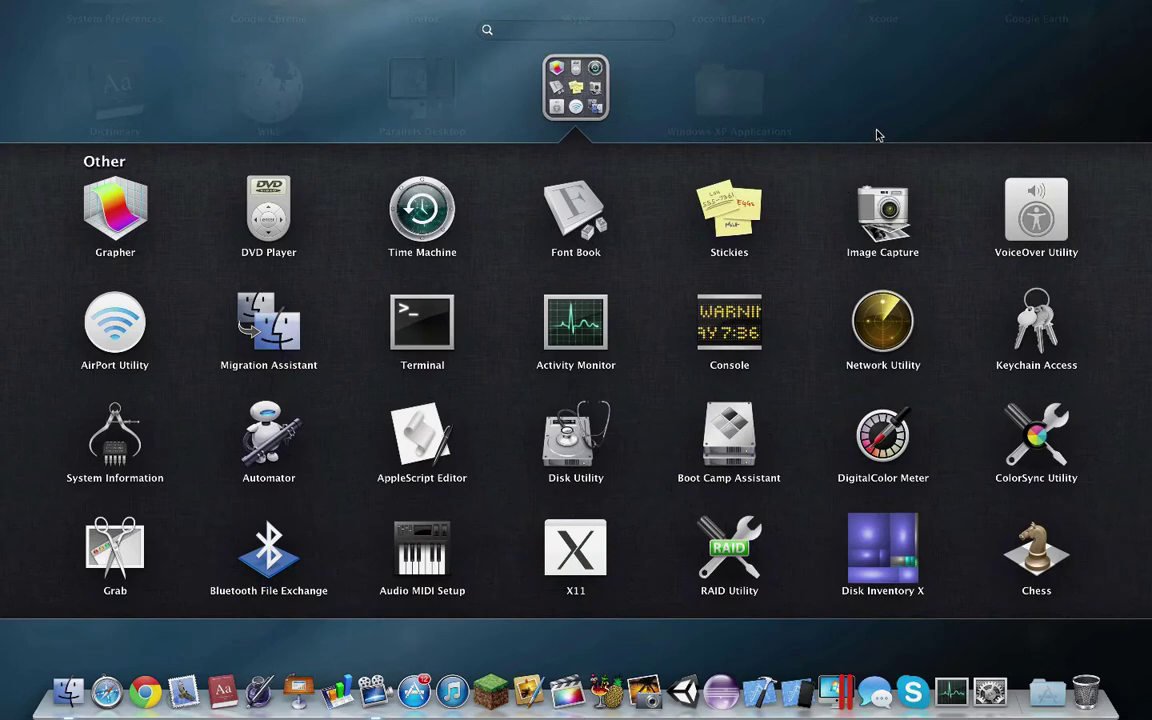
- Launch Disk Inventory X and scan the Macintosh HD volume until results appear
left_click(881, 560)
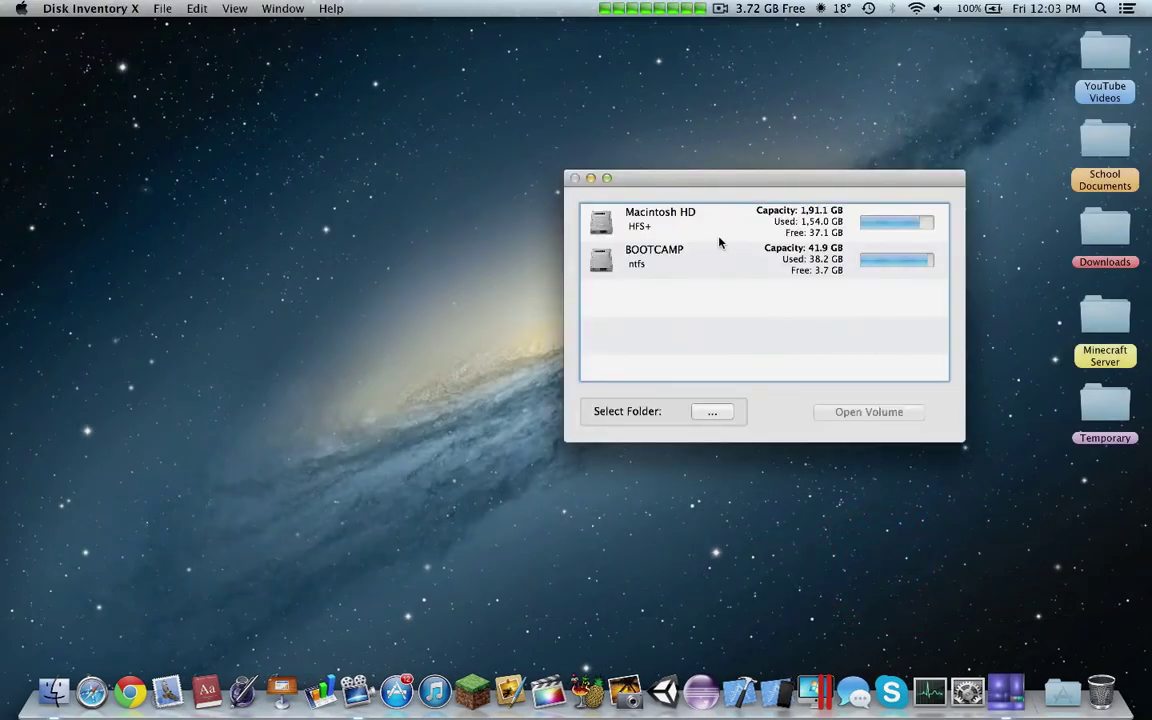
left_click_drag(696, 184, 517, 172)
left_click(460, 211)
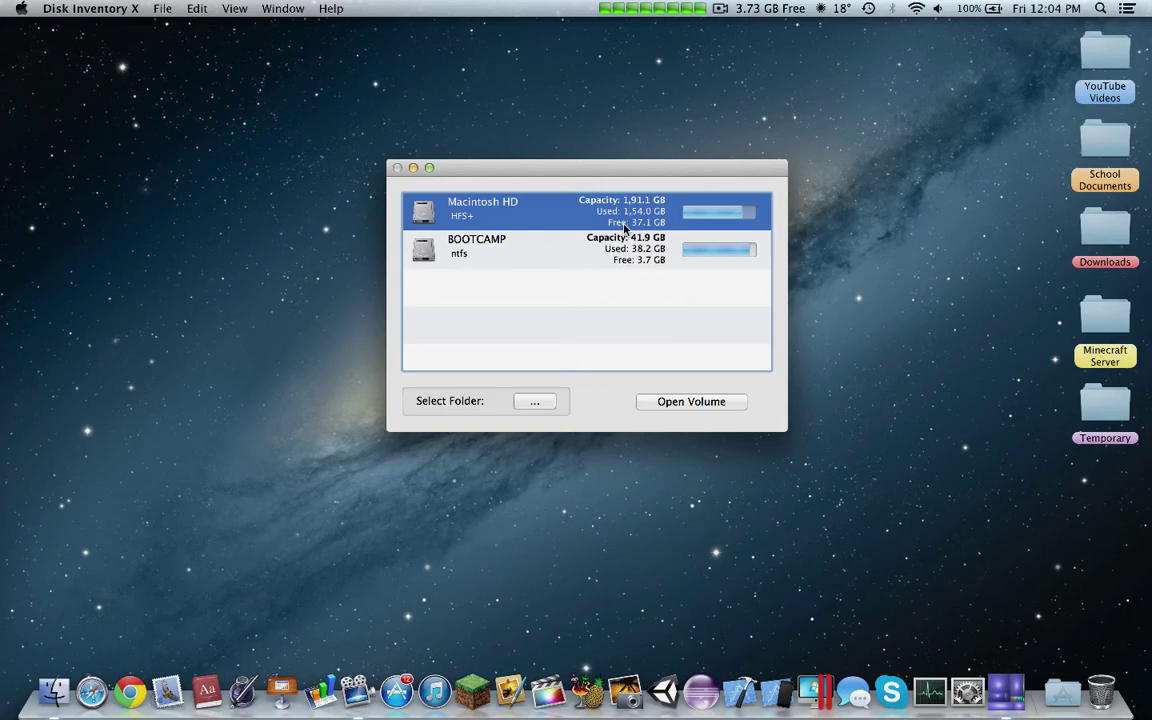
left_click(683, 404)
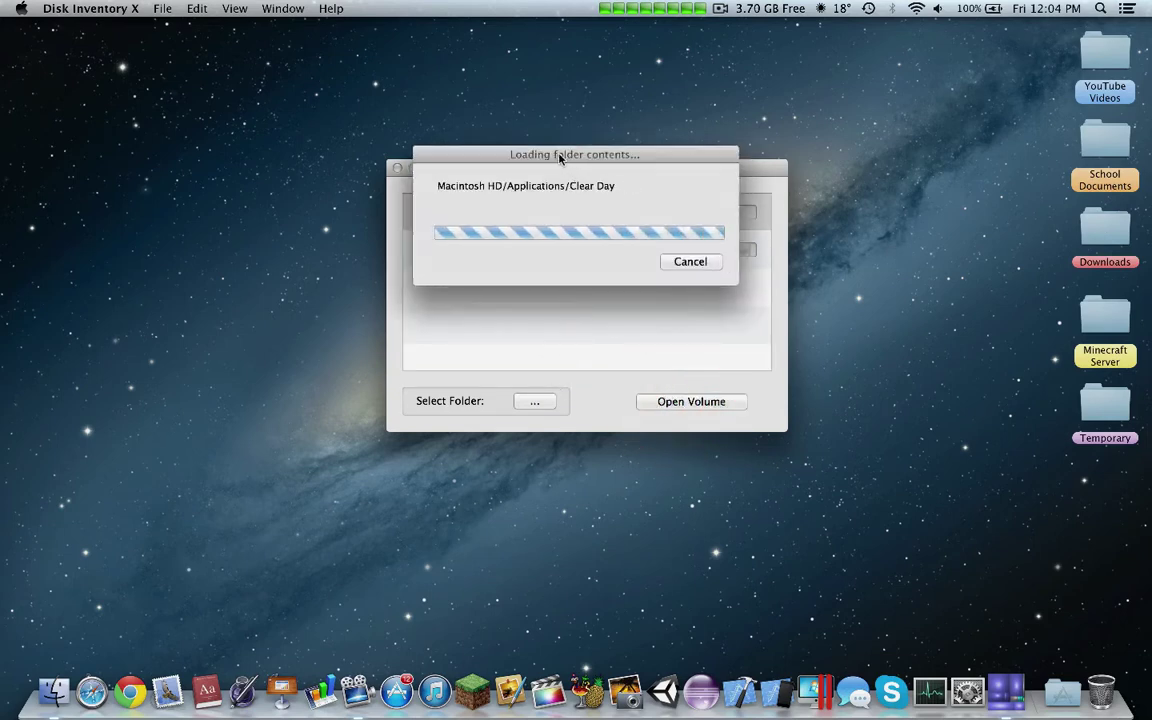
mouse_move(560, 157)
left_mouse_down()
mouse_move(669, 300)
mouse_move(671, 273)
mouse_move(675, 298)
mouse_move(787, 278)
mouse_move(771, 262)
mouse_move(715, 264)
mouse_move(576, 146)
left_mouse_up()
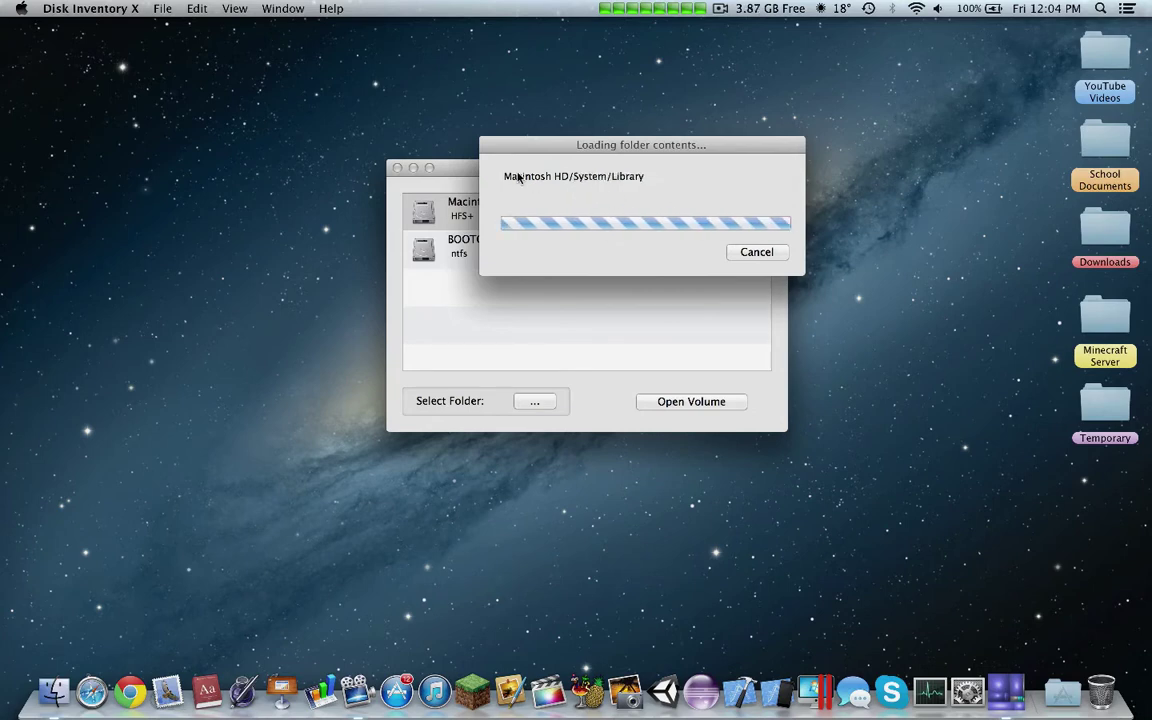
left_click_drag(459, 170, 383, 265)
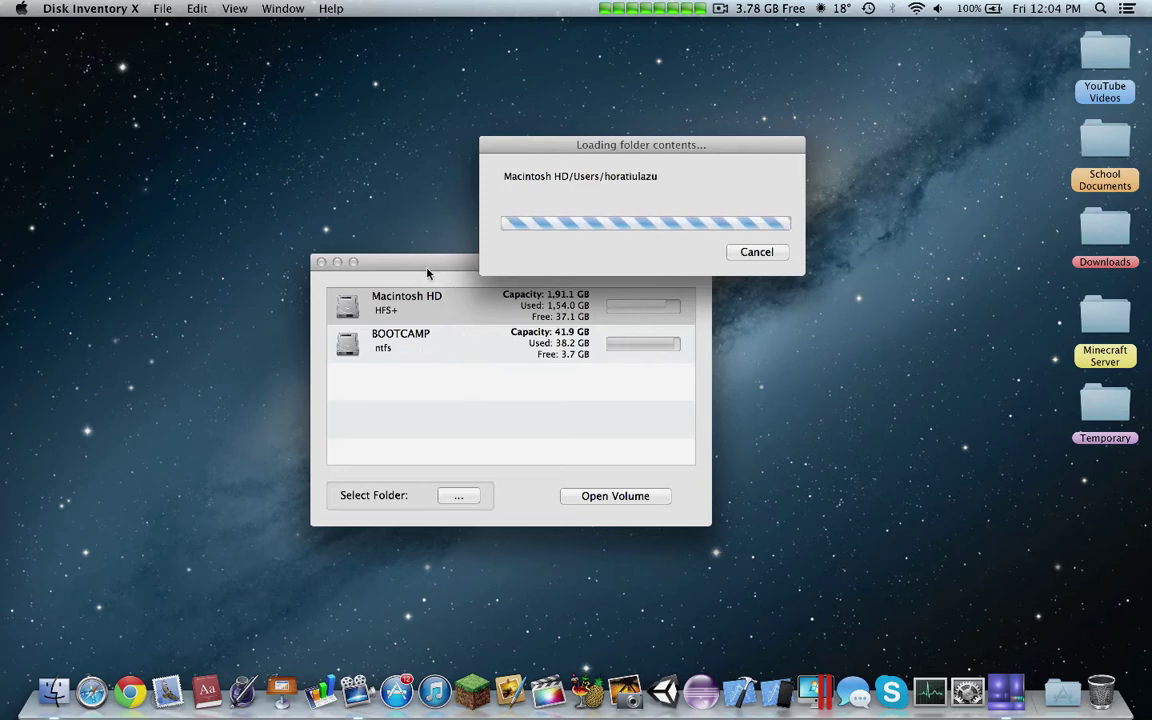
left_click_drag(432, 266, 443, 296)
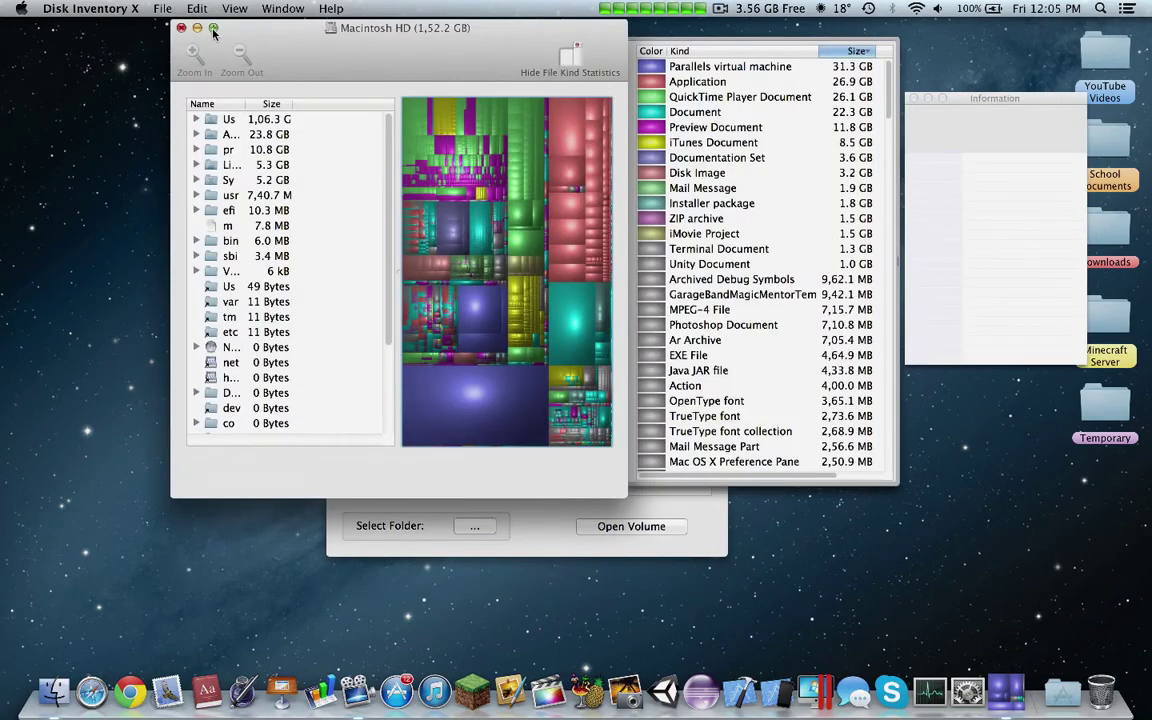
- Maximize the results window, close Information, and highlight Documentation Set and Parallels VM files
left_click(213, 28)
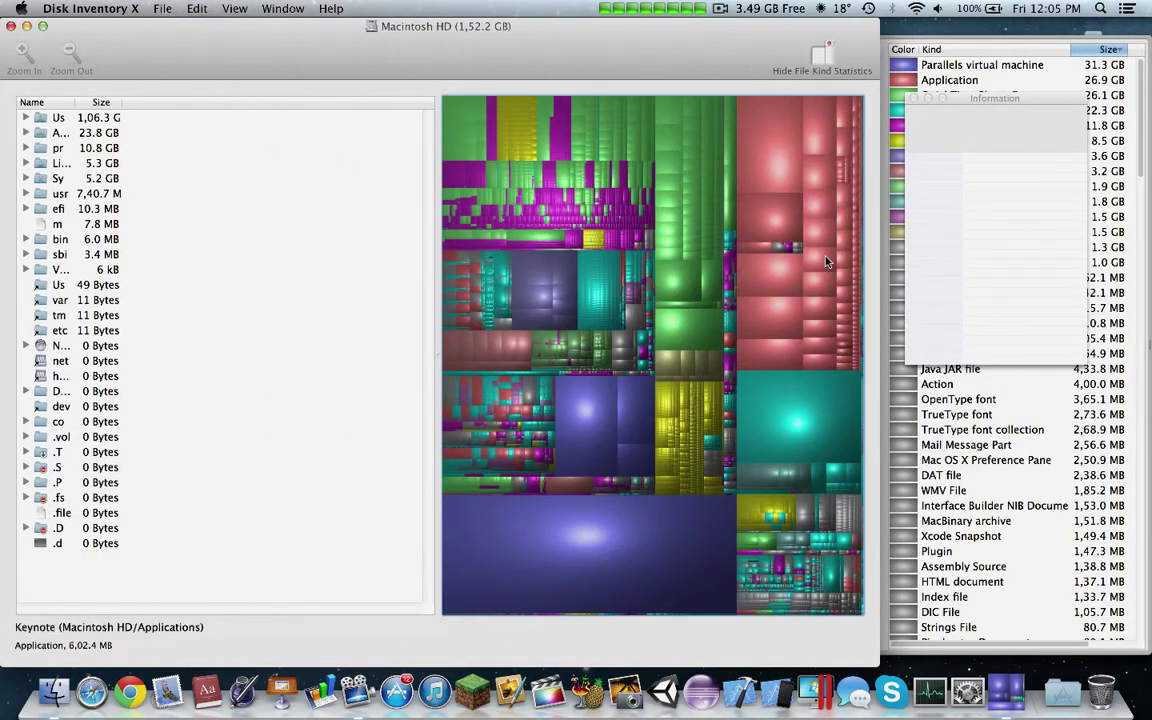
left_click(912, 98)
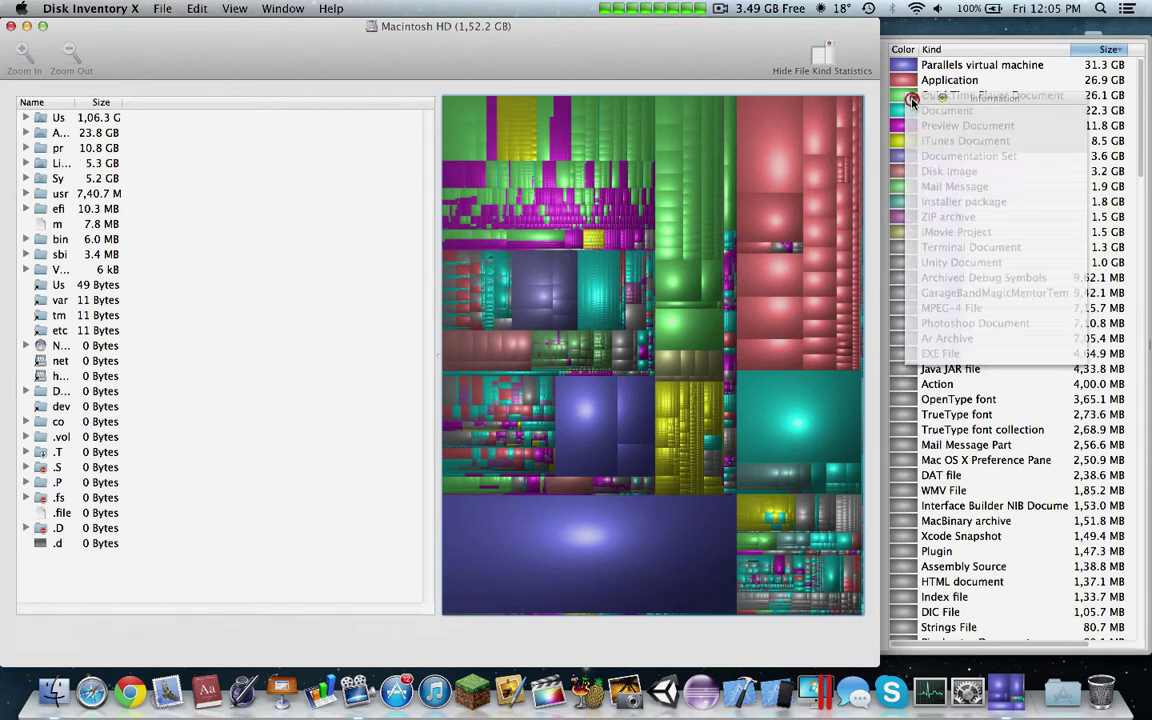
left_click(995, 156)
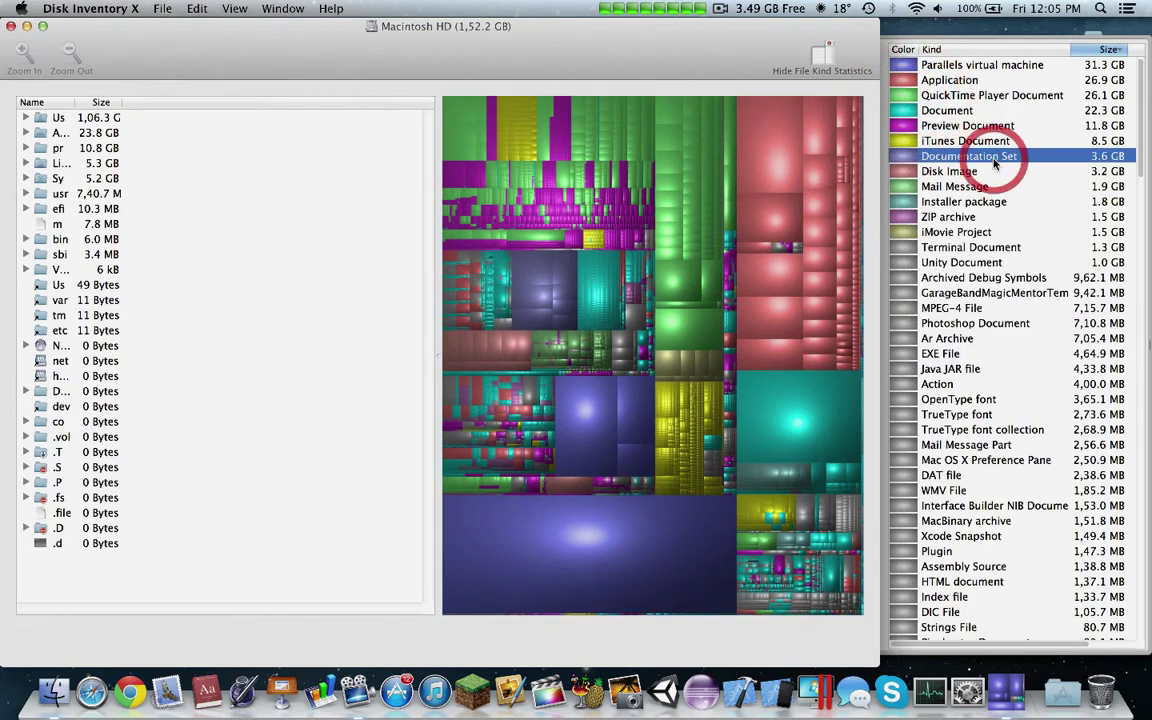
left_click(948, 66)
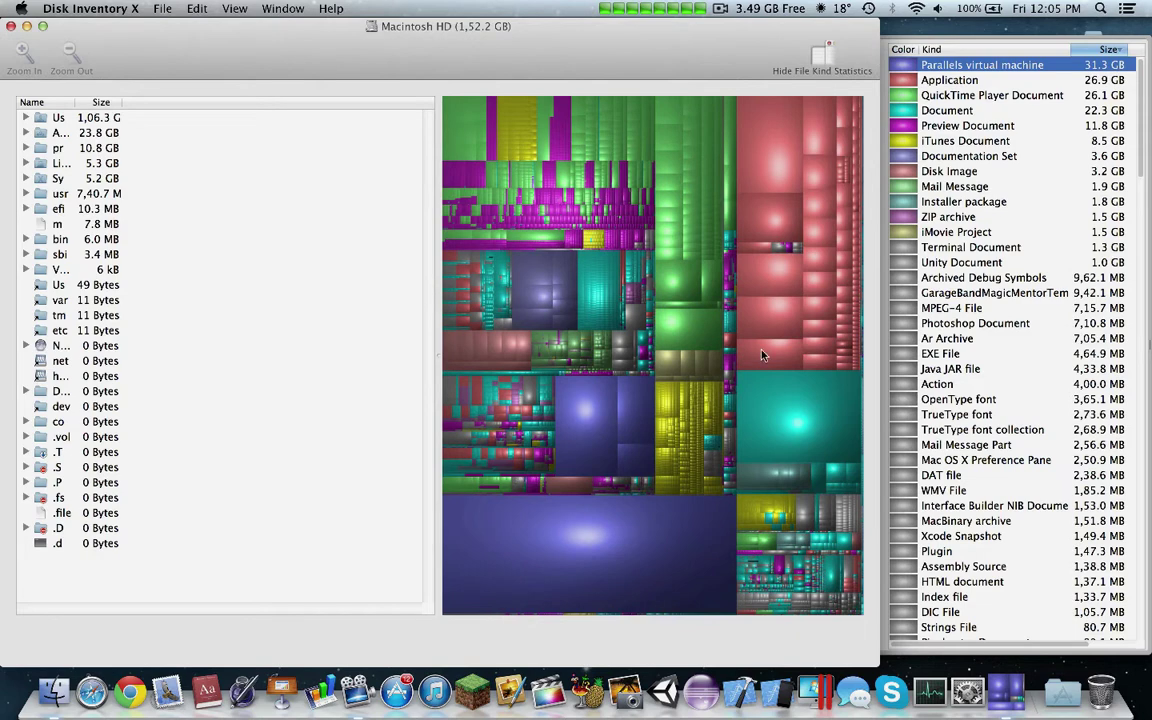
- Identify the big blue block as the 24.3 GB Windows XP.pvm and widen the Name column
left_click(553, 600)
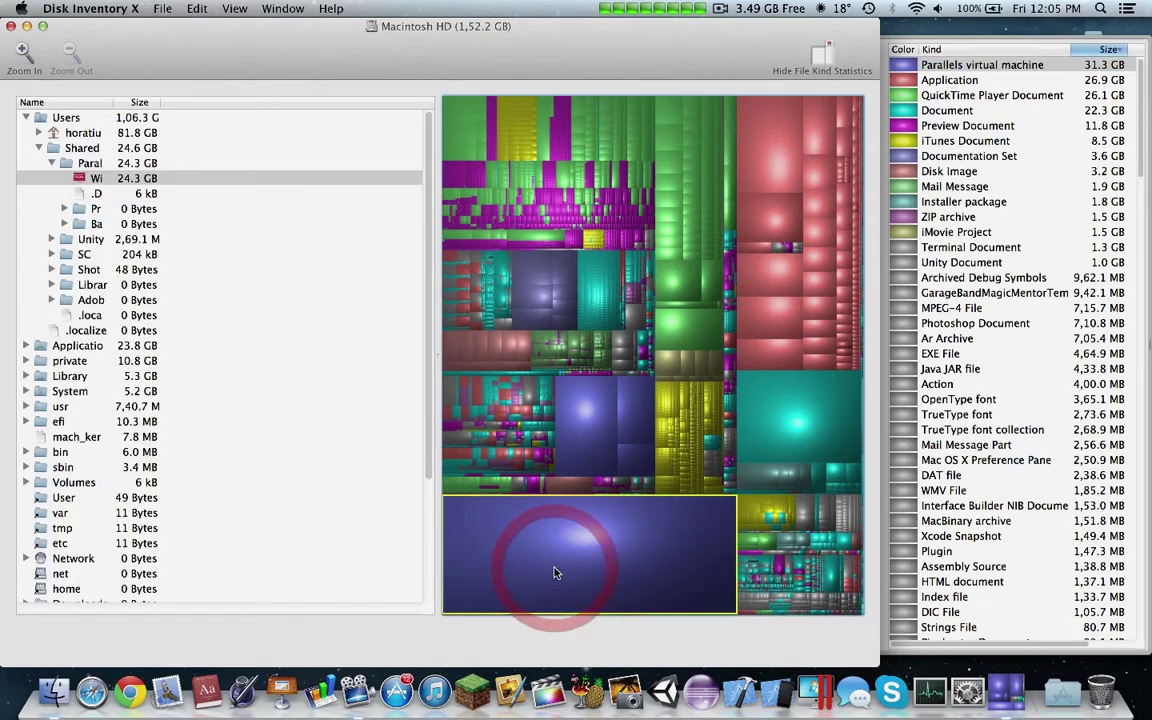
left_click(85, 180)
left_click_drag(115, 104, 216, 102)
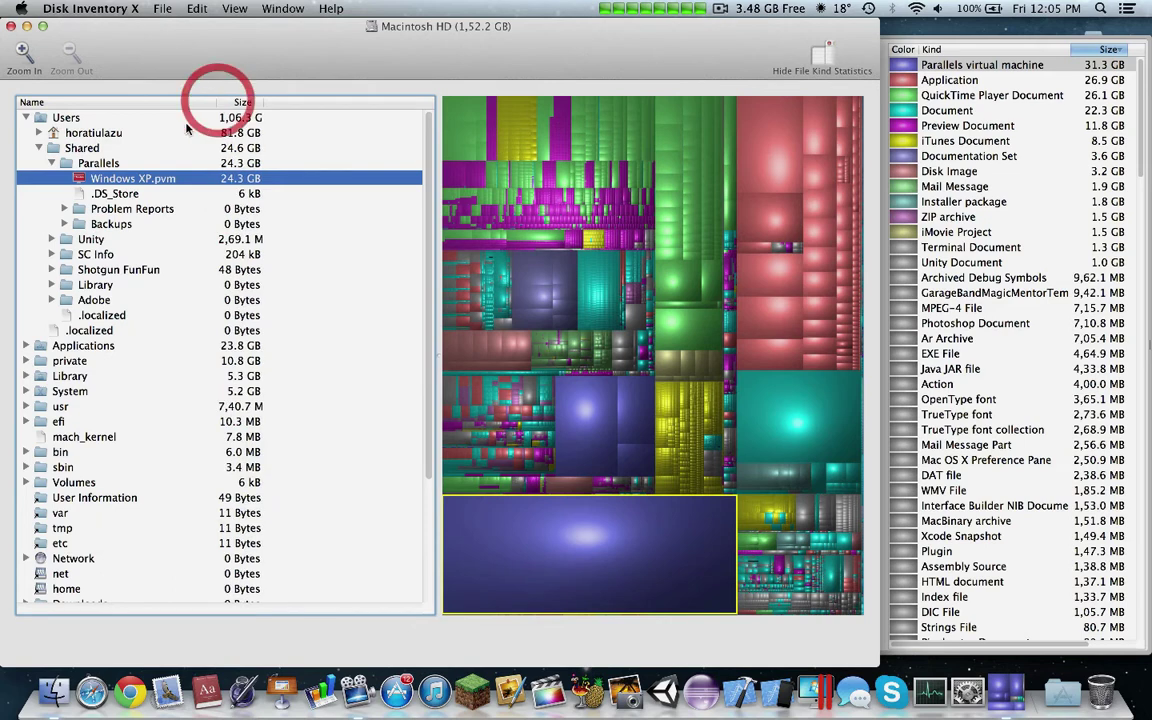
right_click(172, 183)
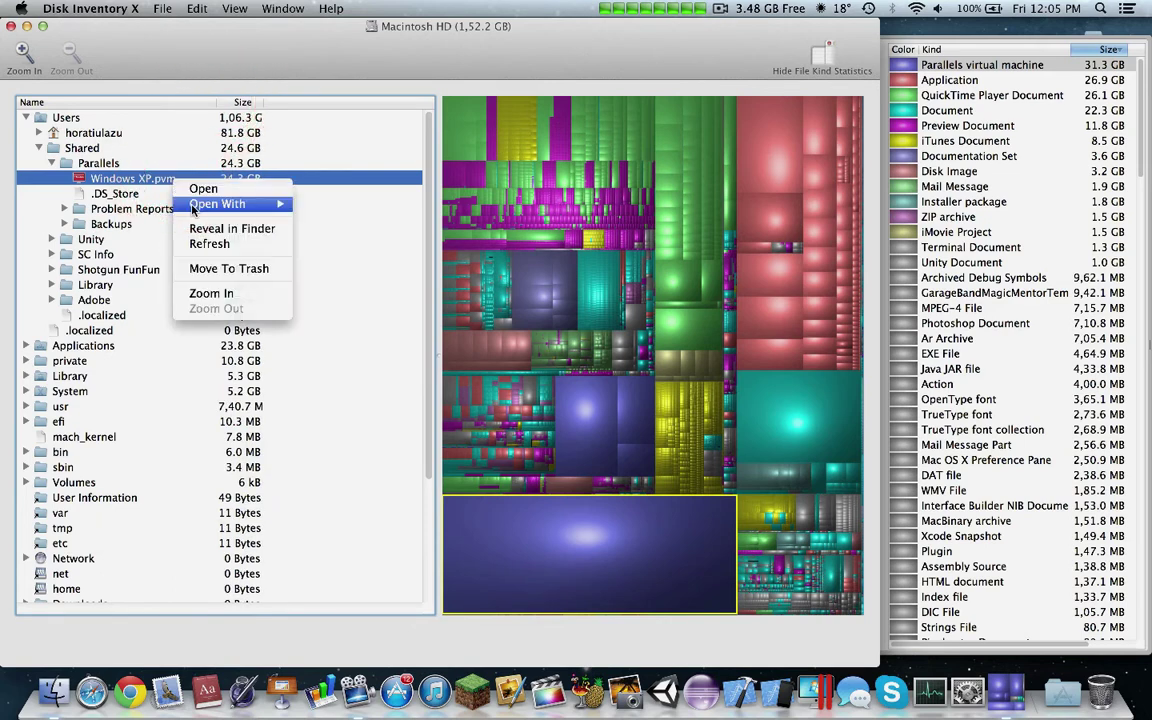
mouse_move(194, 206)
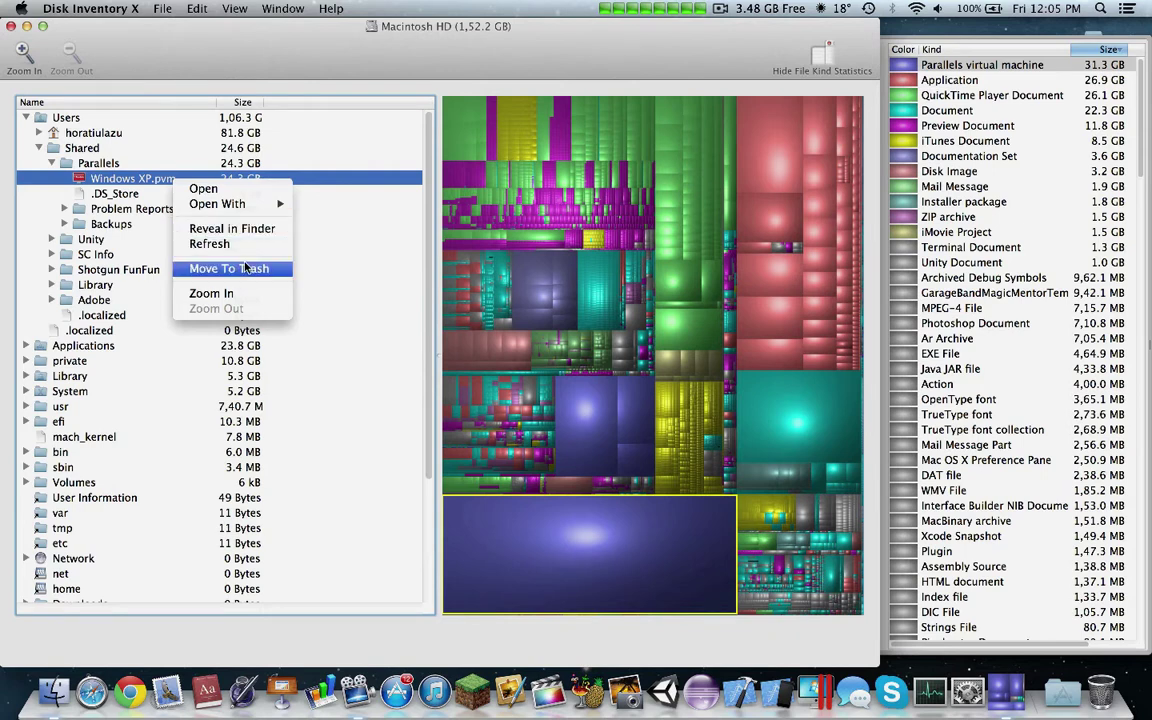
left_click(118, 177)
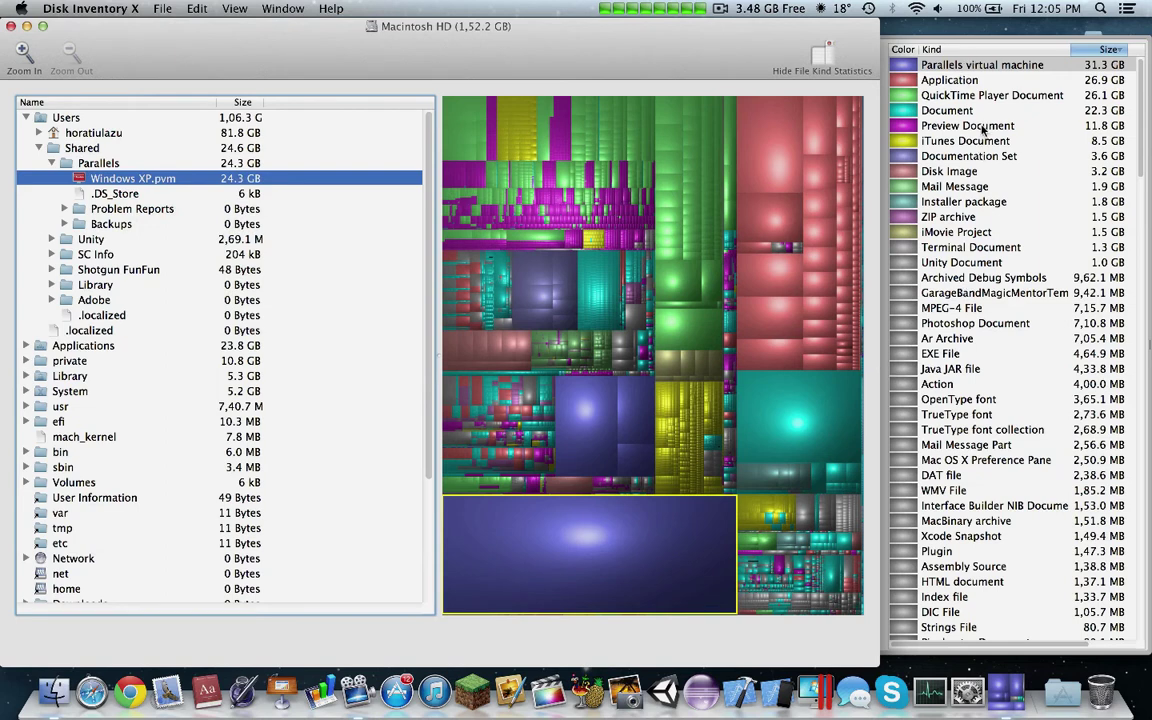
- Highlight Application files and identify red blocks as Xcode (4.5 GB), Unity and Final Cut Pro
left_click(995, 80)
left_click(783, 163)
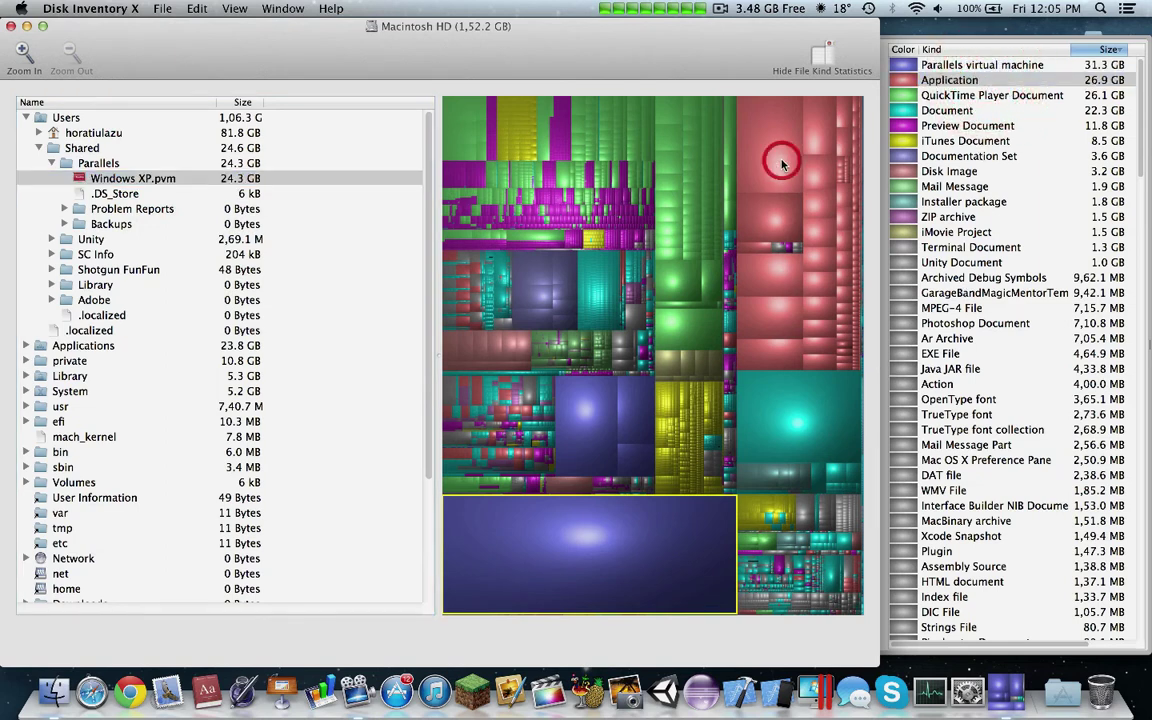
left_click(264, 361)
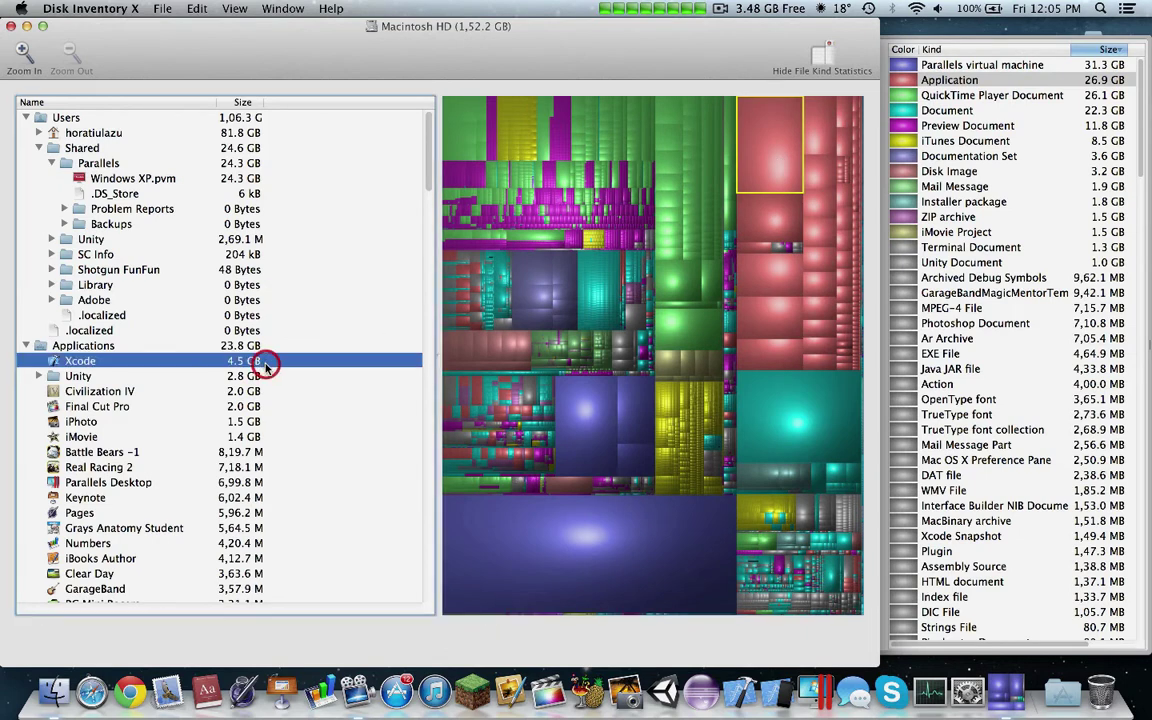
left_click(762, 232)
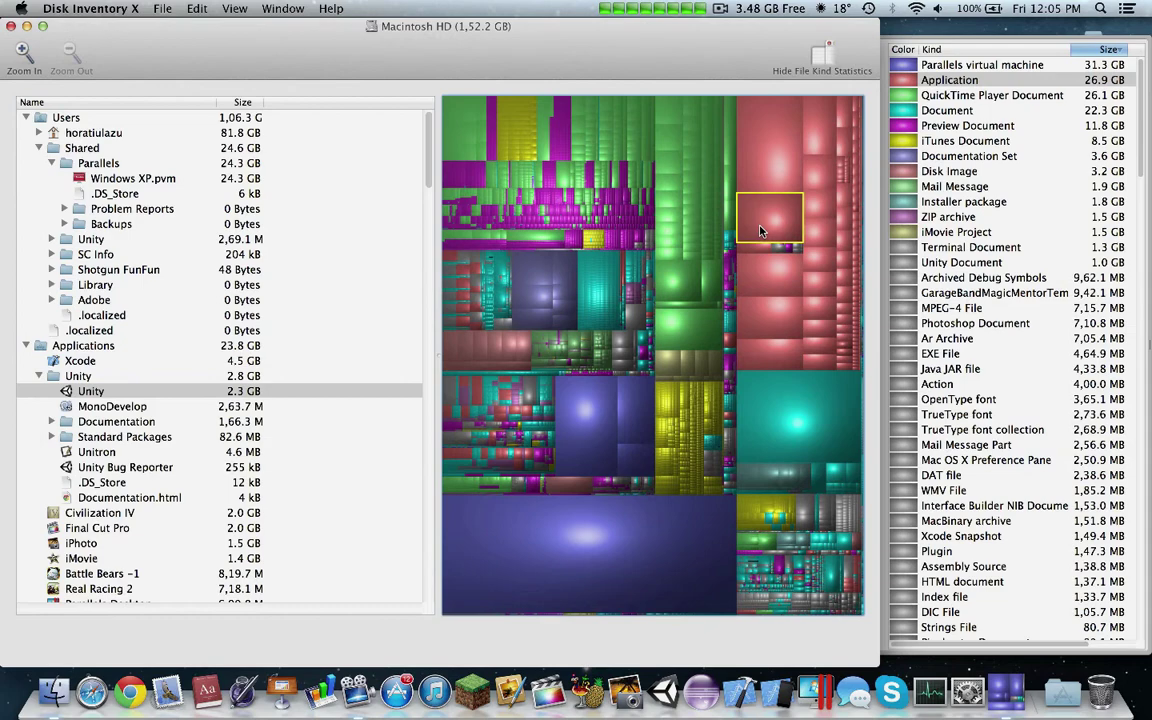
left_click(776, 248)
left_click(770, 320)
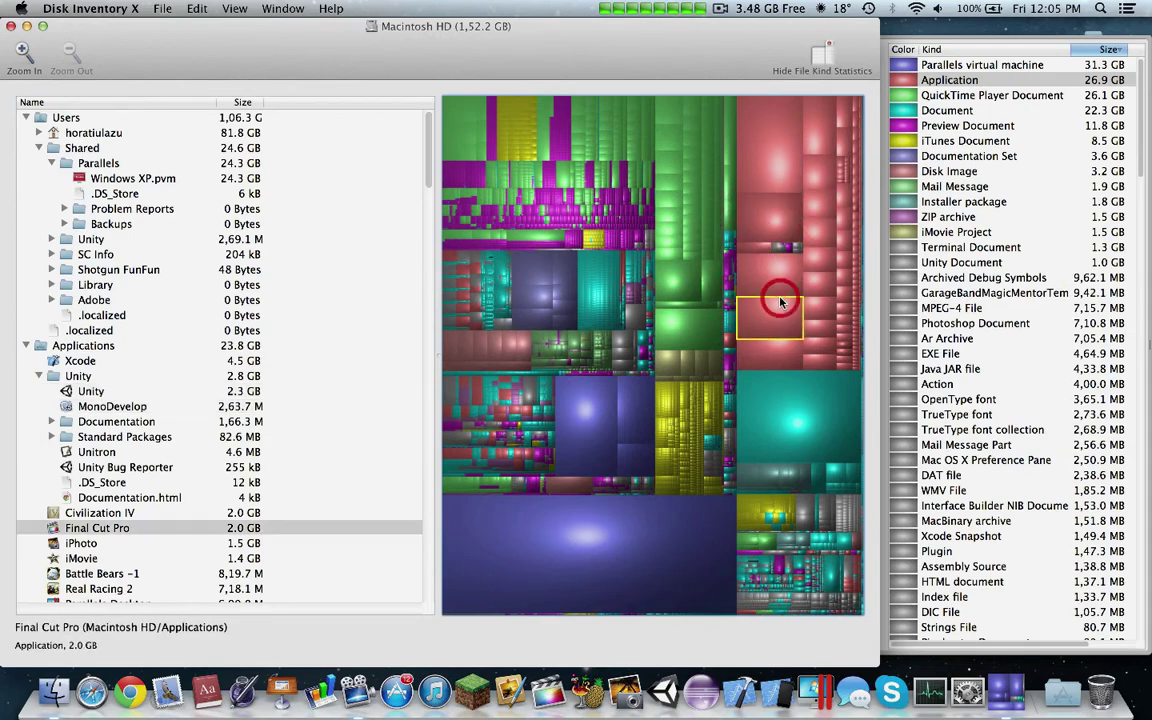
- Try trashing Battle Bears -1, dismiss the cannot-be-trashed alert, and reopen its actions menu
scroll(255, 432, "down", 5)
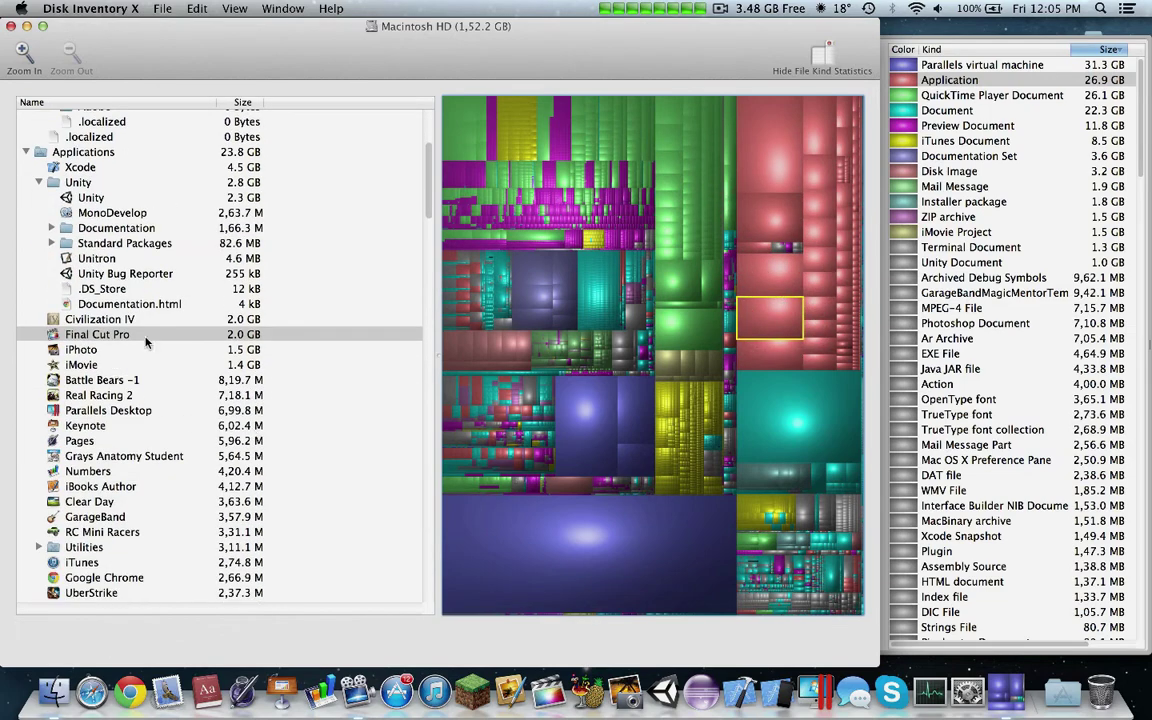
left_click(152, 379)
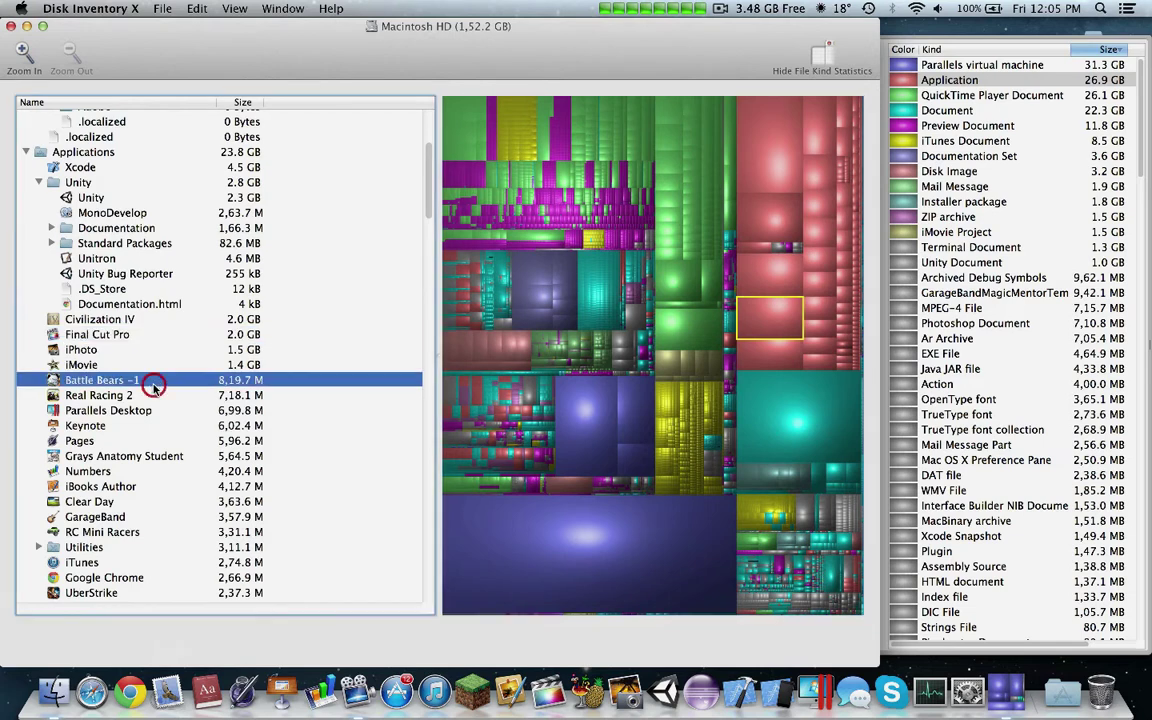
right_click(117, 384)
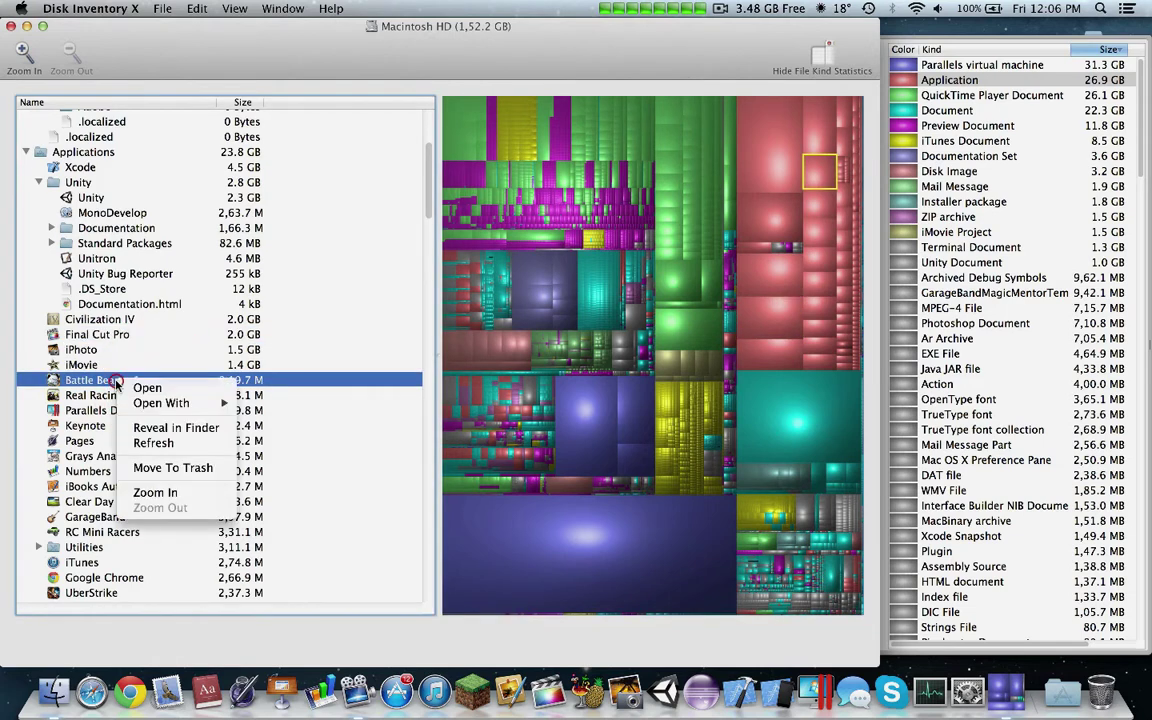
left_click(162, 470)
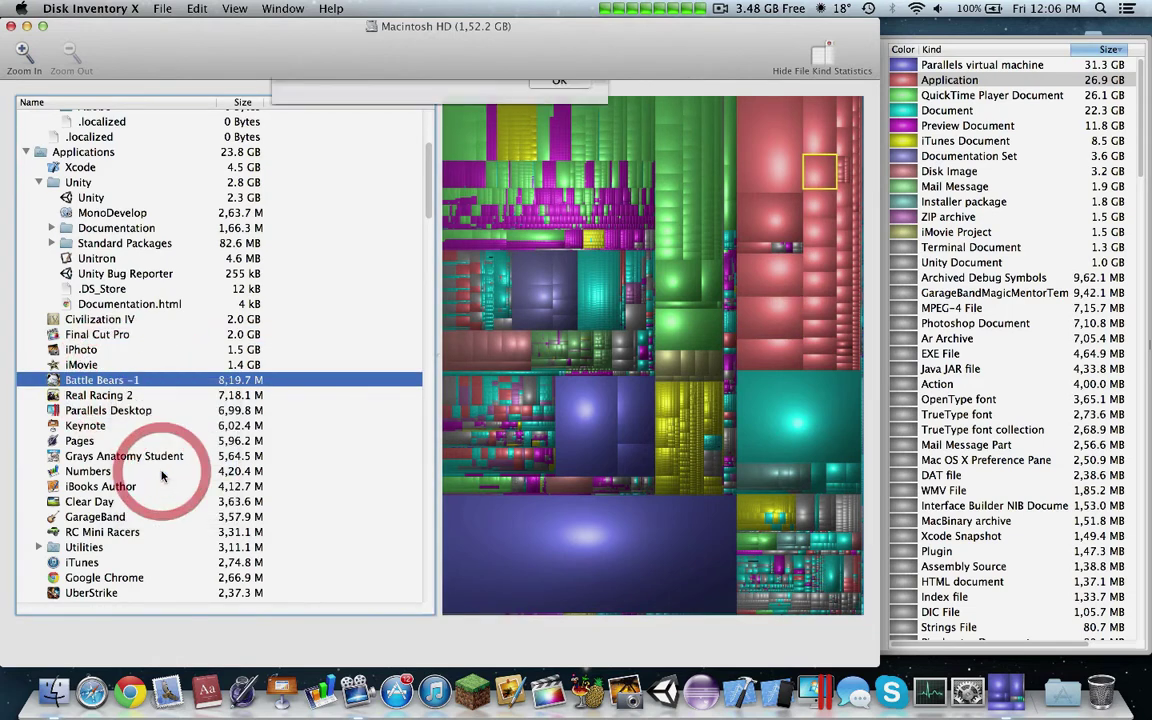
left_click(560, 163)
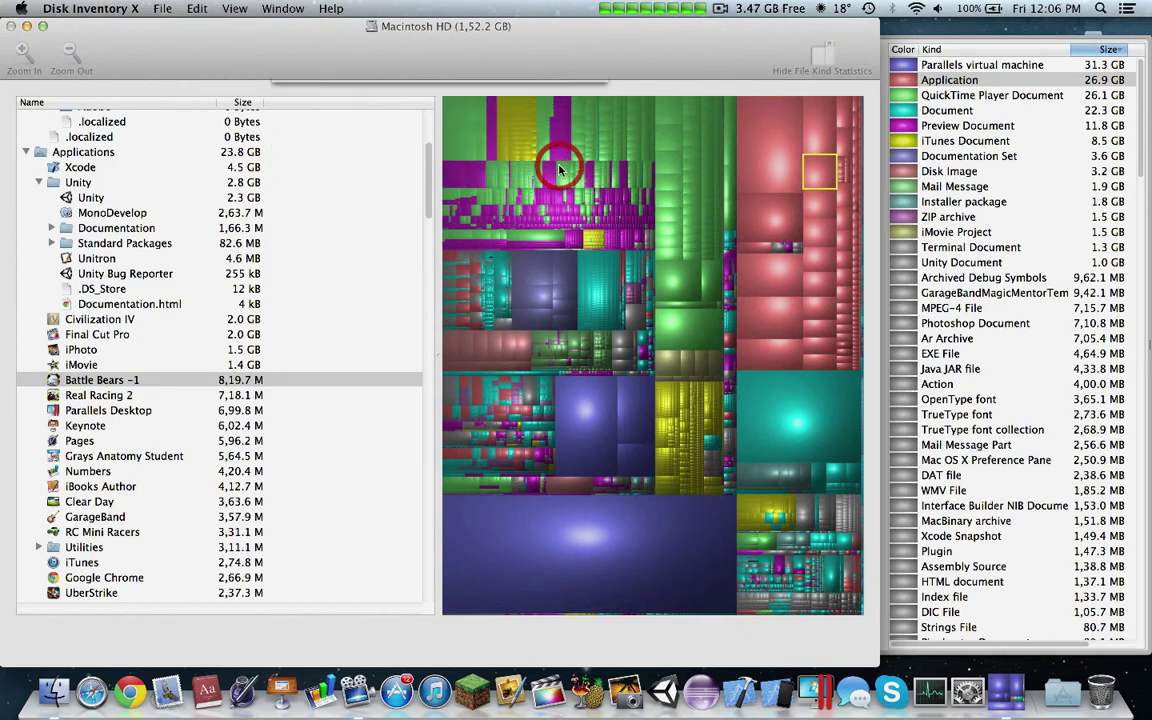
right_click(166, 393)
right_click(168, 383)
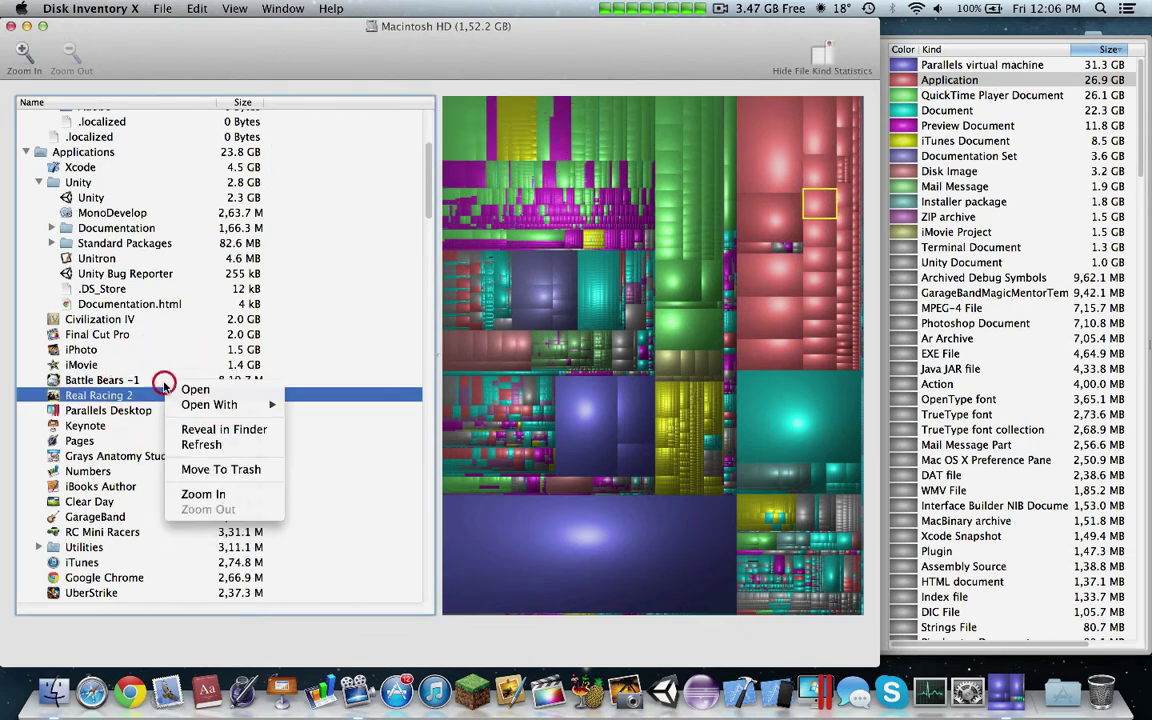
- Reveal Battle Bears -1 in Finder and move it to the Trash, authorising with the account password
left_click(201, 430)
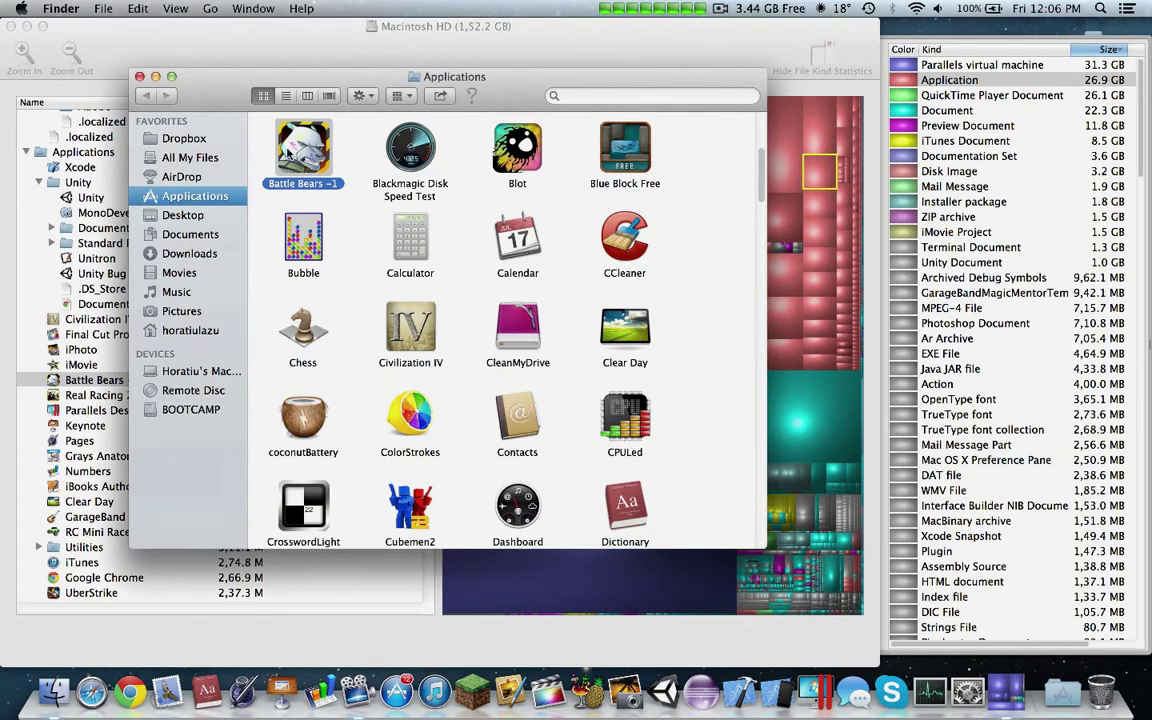
right_click(288, 143)
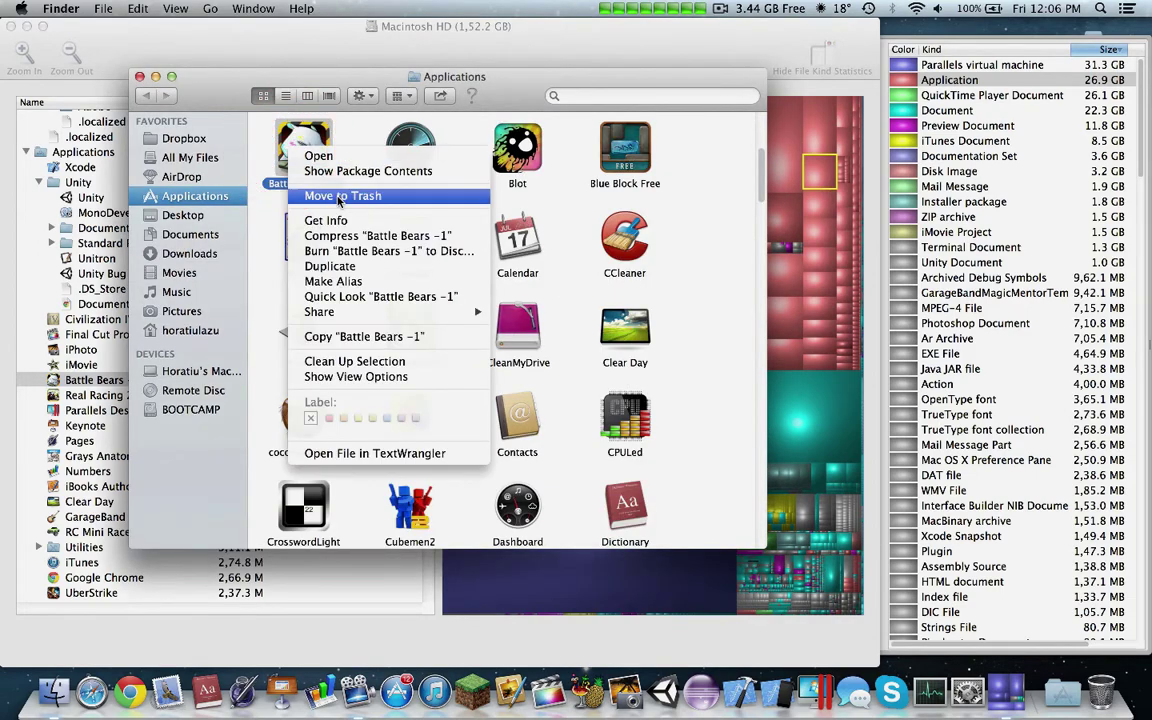
left_click(330, 188)
type("********")
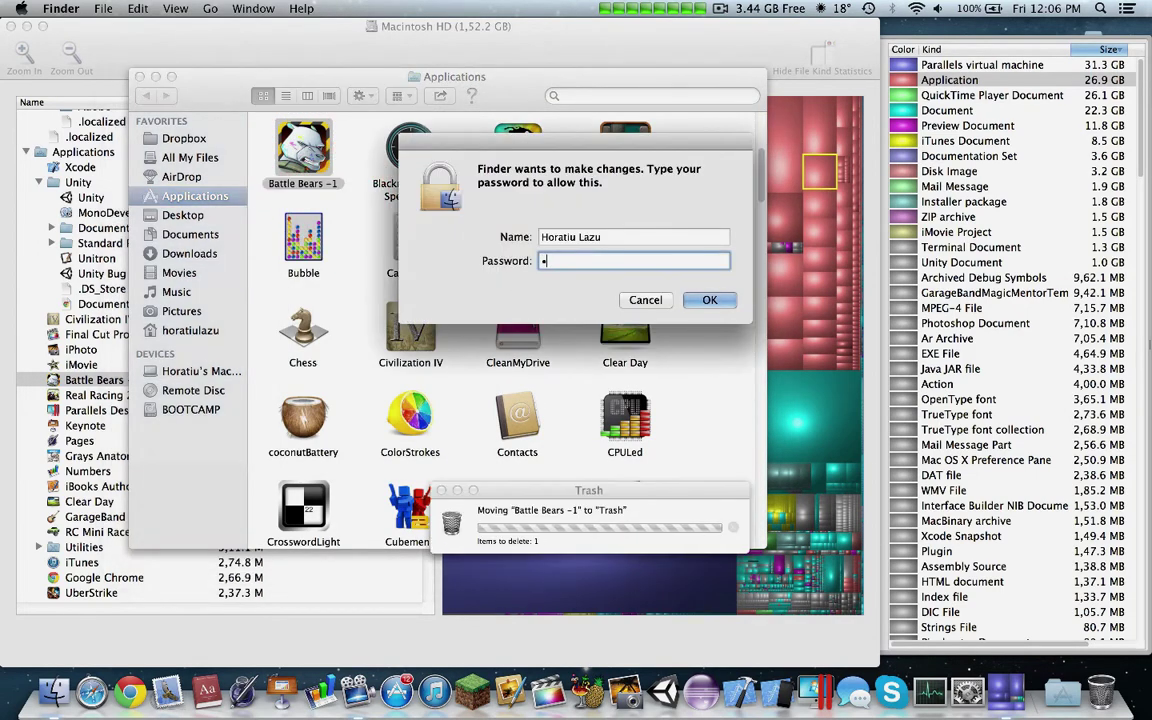
key("Return")
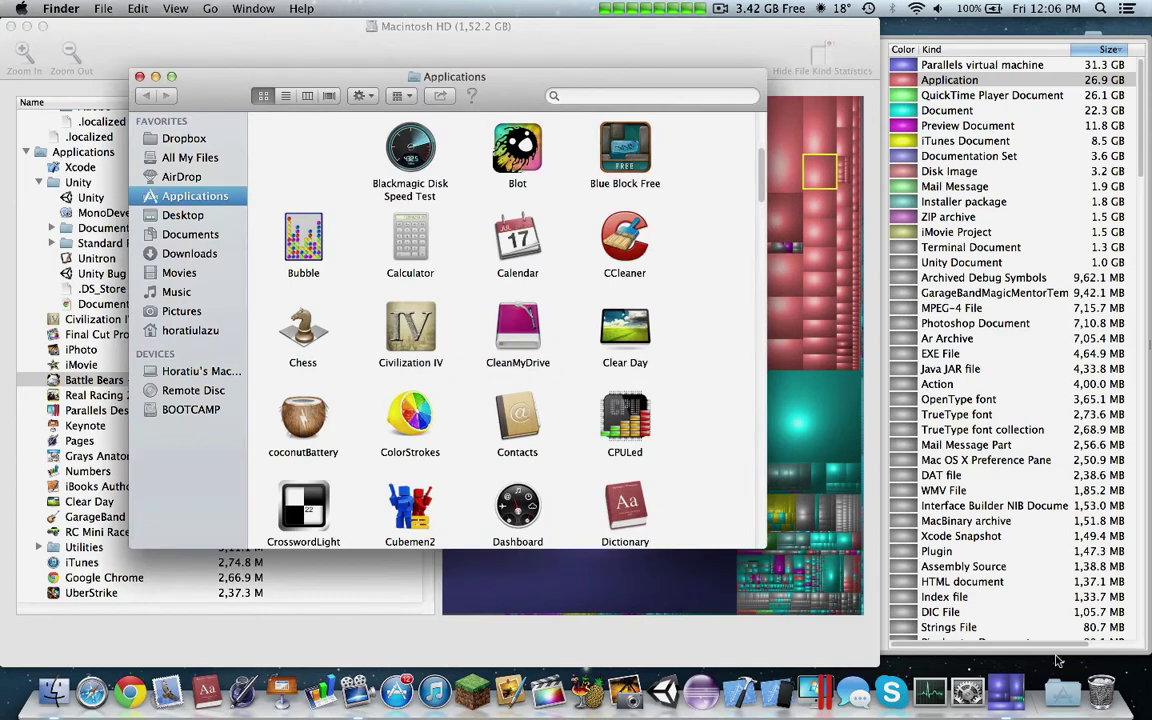
- Empty the Trash and close the Applications window
left_click(1099, 690)
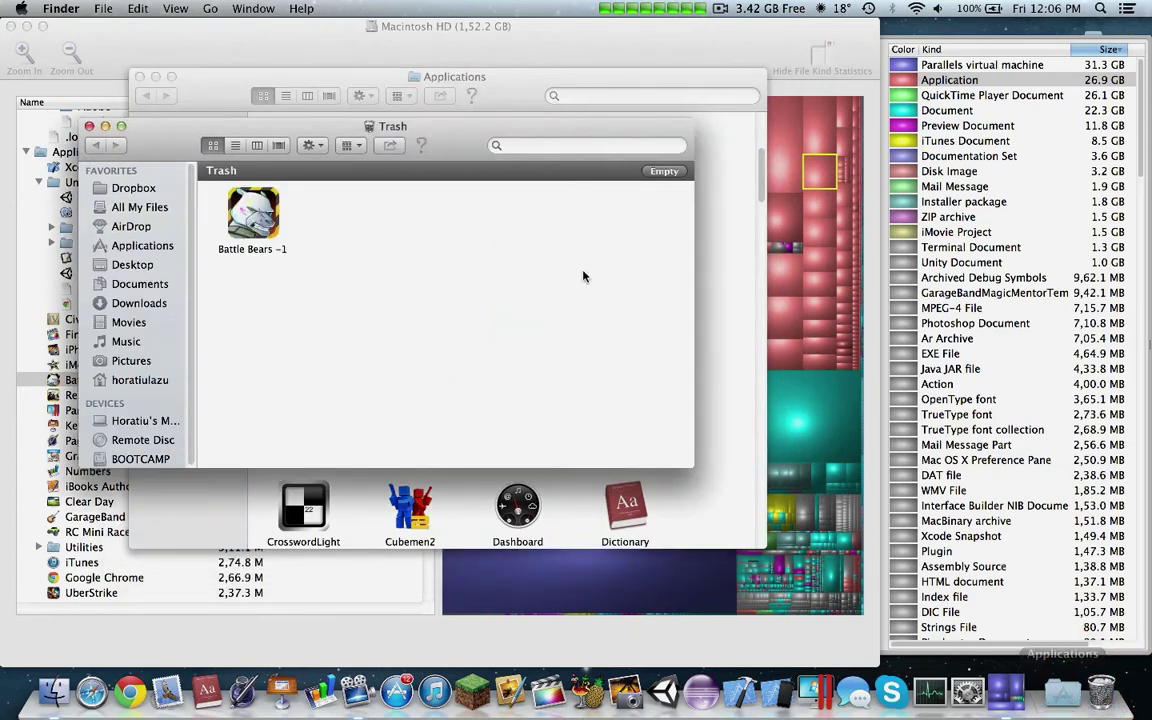
left_click(678, 175)
left_click(140, 77)
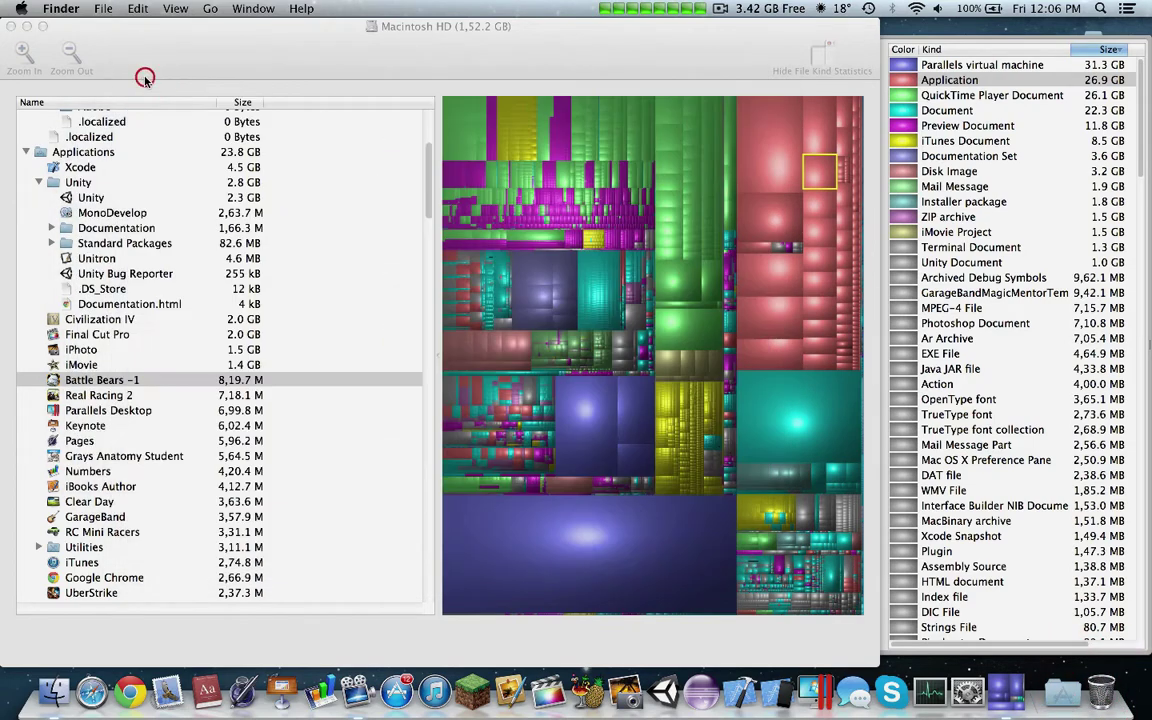
- Identify treemap blocks as Real Racing 2, two documentation docsets, and the Ubuntu VM
left_click(860, 487)
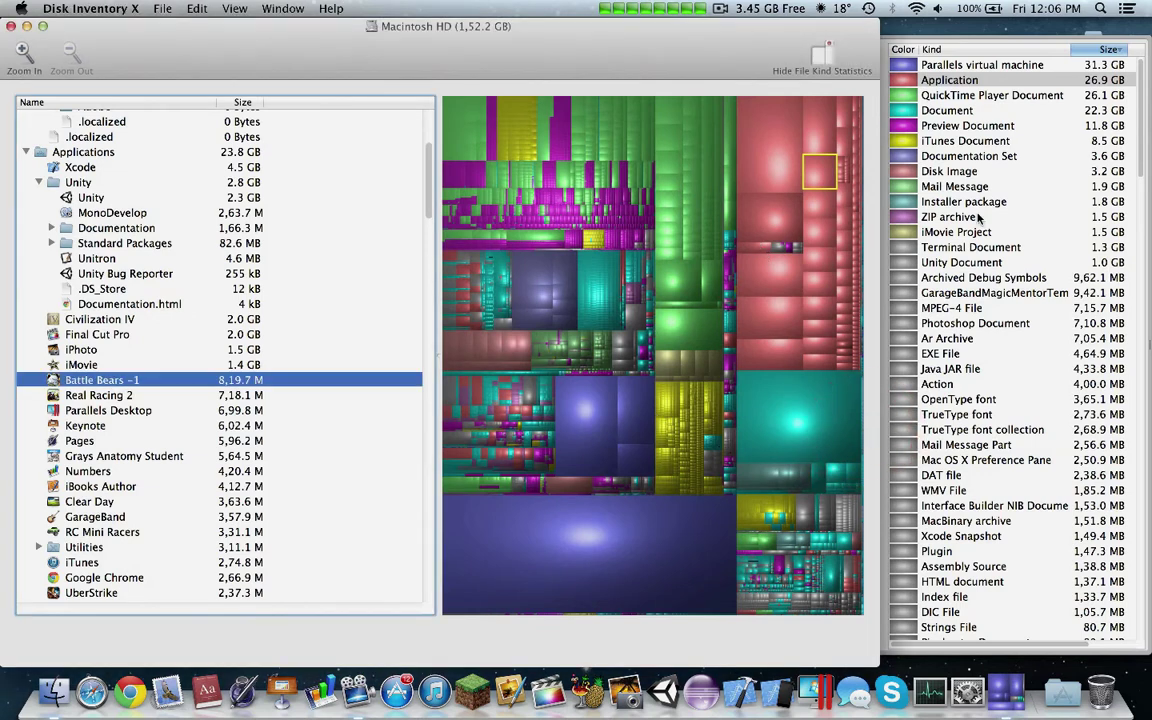
left_click(818, 207)
scroll(199, 428, "down", 5)
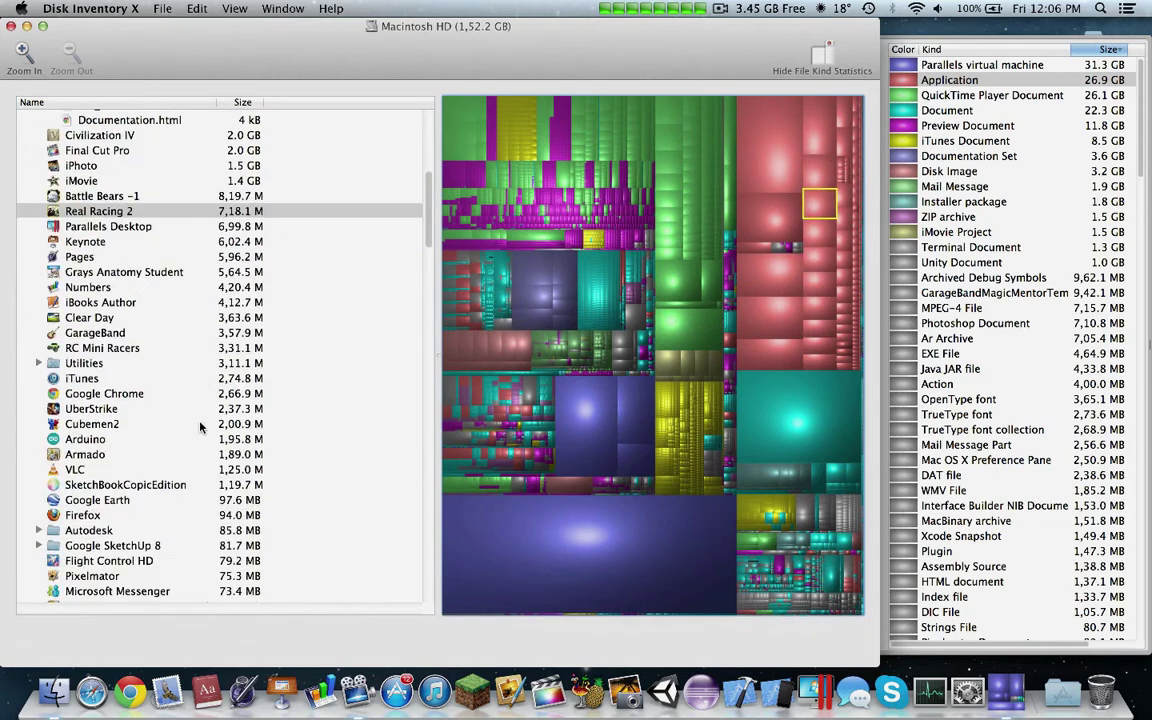
scroll(199, 428, "down", 4)
left_click(515, 282)
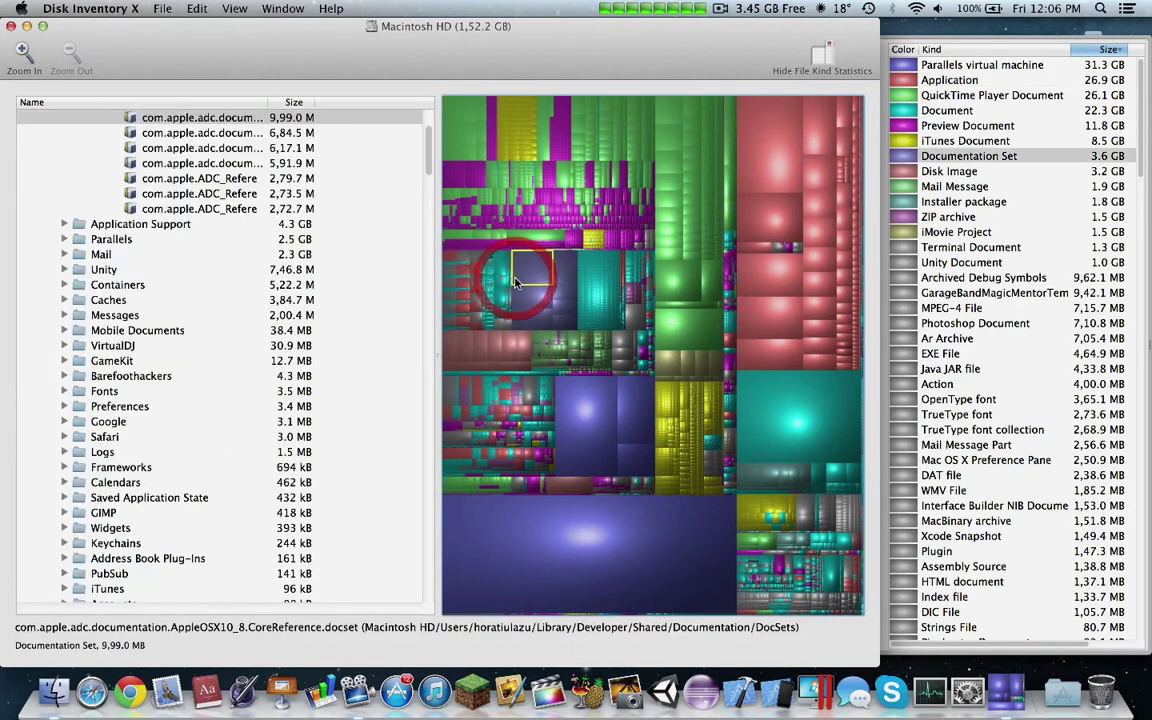
scroll(262, 178, "up", 3)
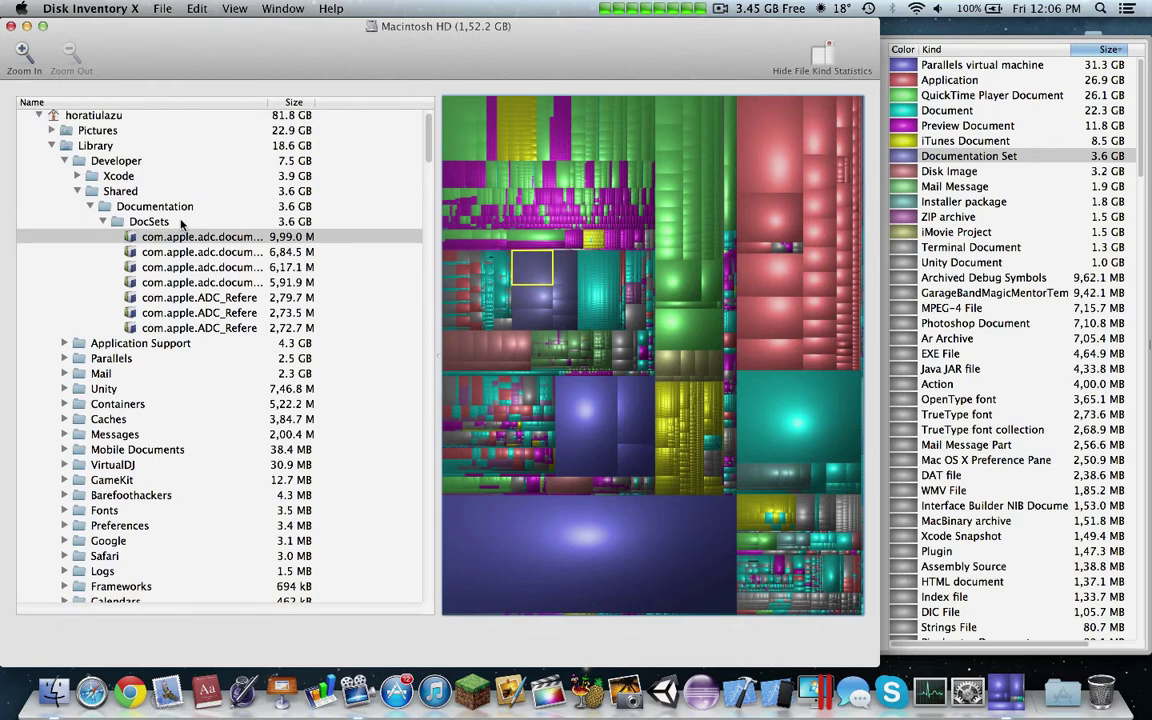
left_click(186, 251)
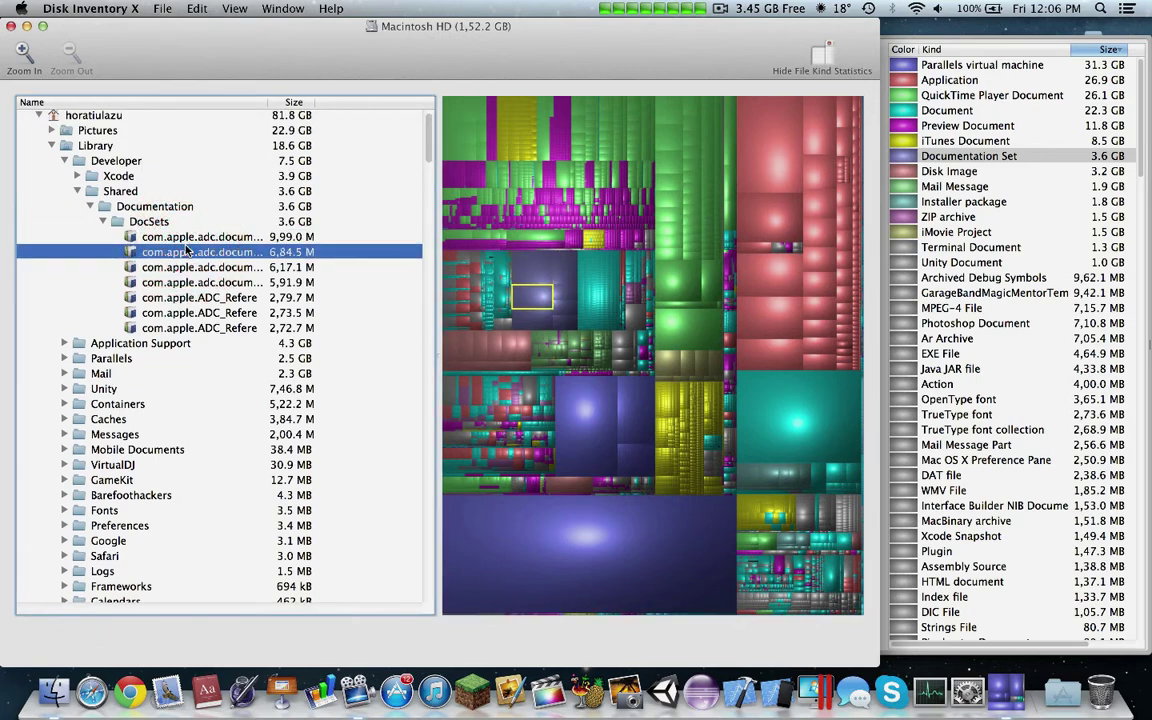
left_click(585, 420)
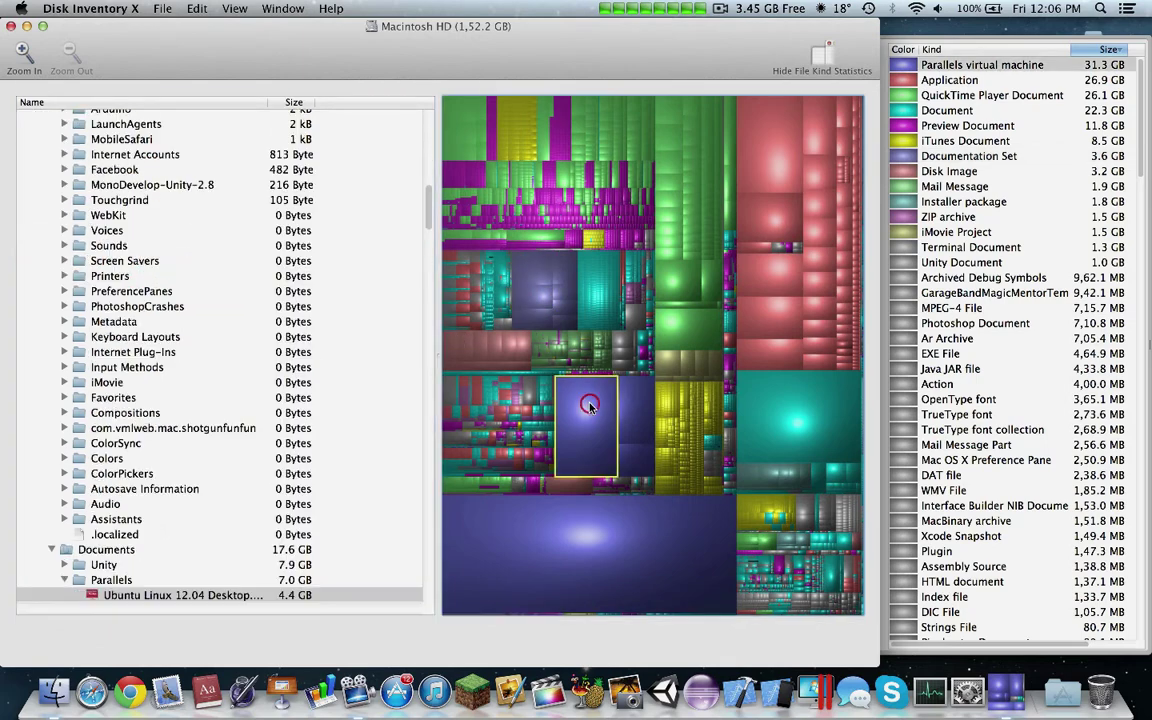
- Locate the green ScreenFlow3.mov block in the tree and bring up Final Cut Events' actions
scroll(253, 465, "down", 3)
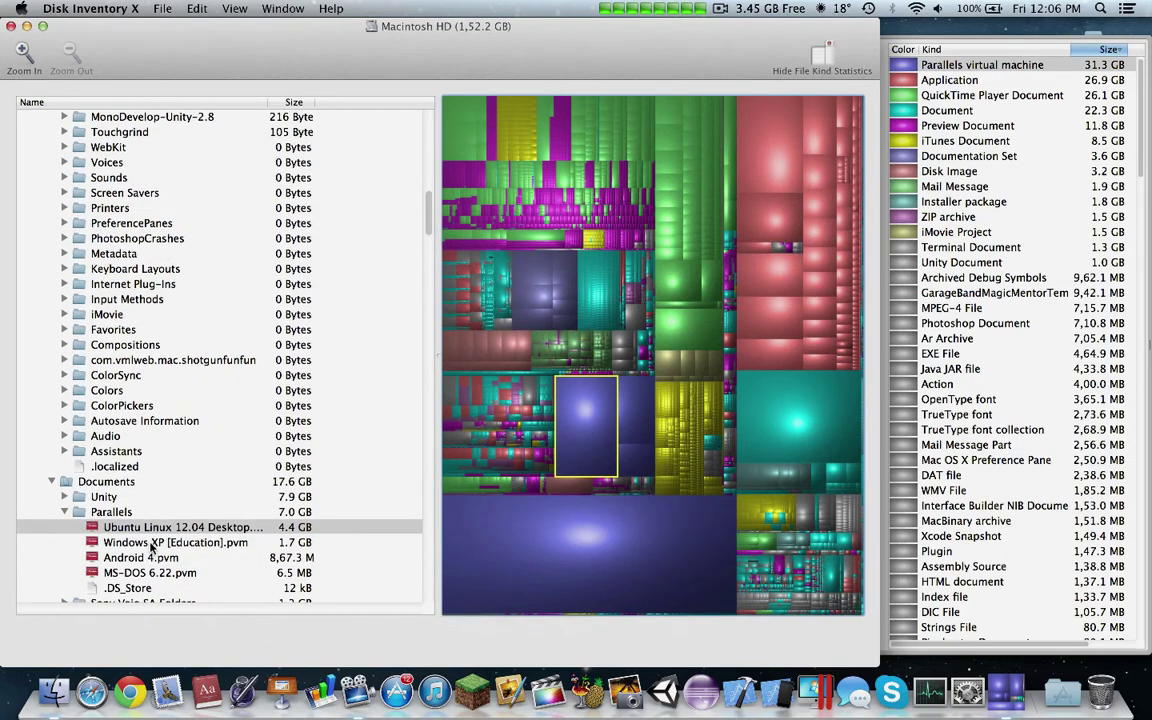
scroll(986, 422, "down", 15)
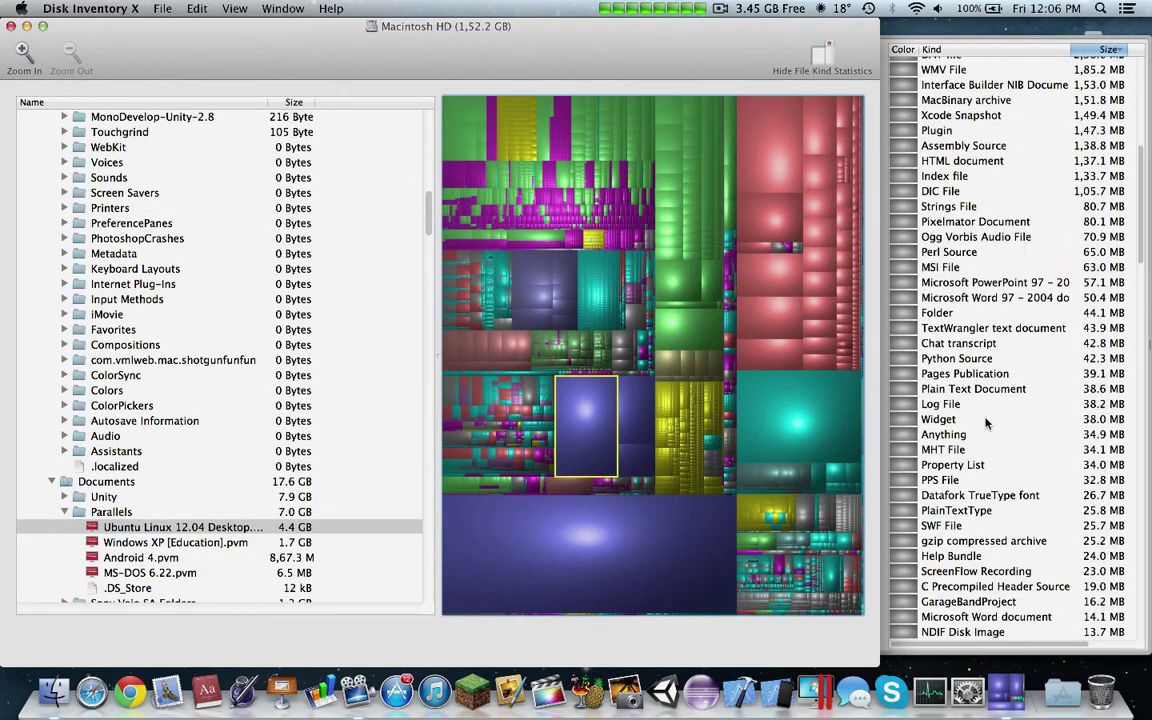
scroll(986, 422, "down", 10)
scroll(990, 450, "up", 1)
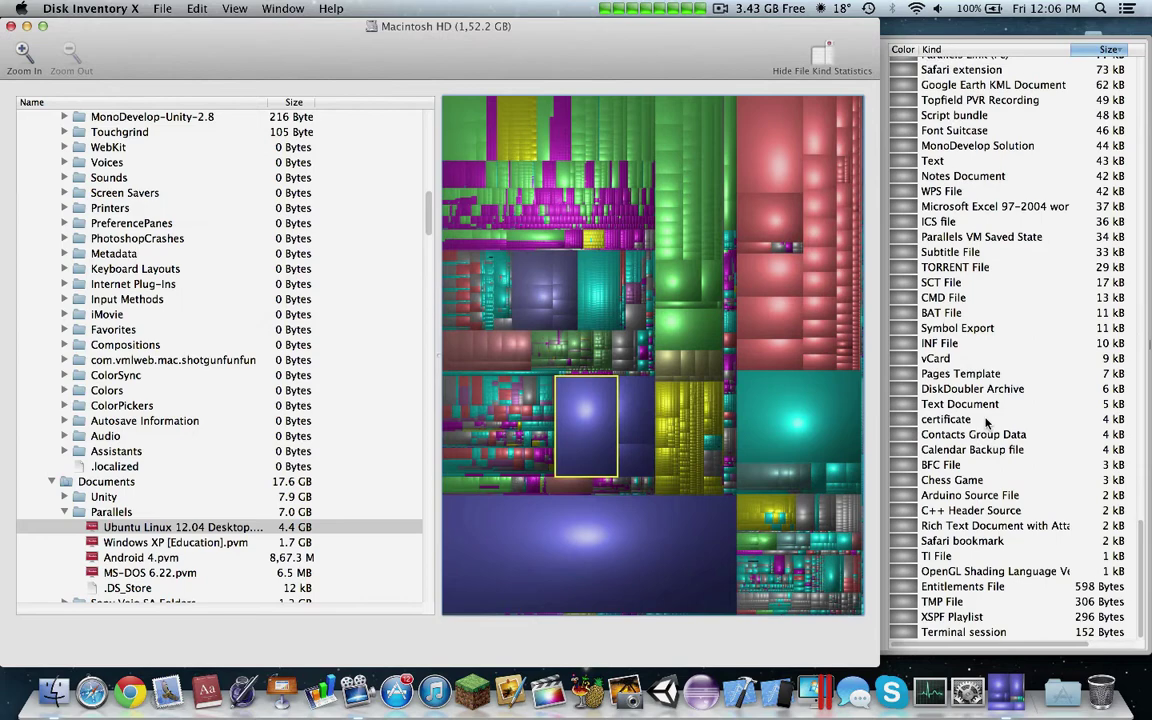
scroll(1005, 530, "up", 15)
scroll(1007, 543, "up", 10)
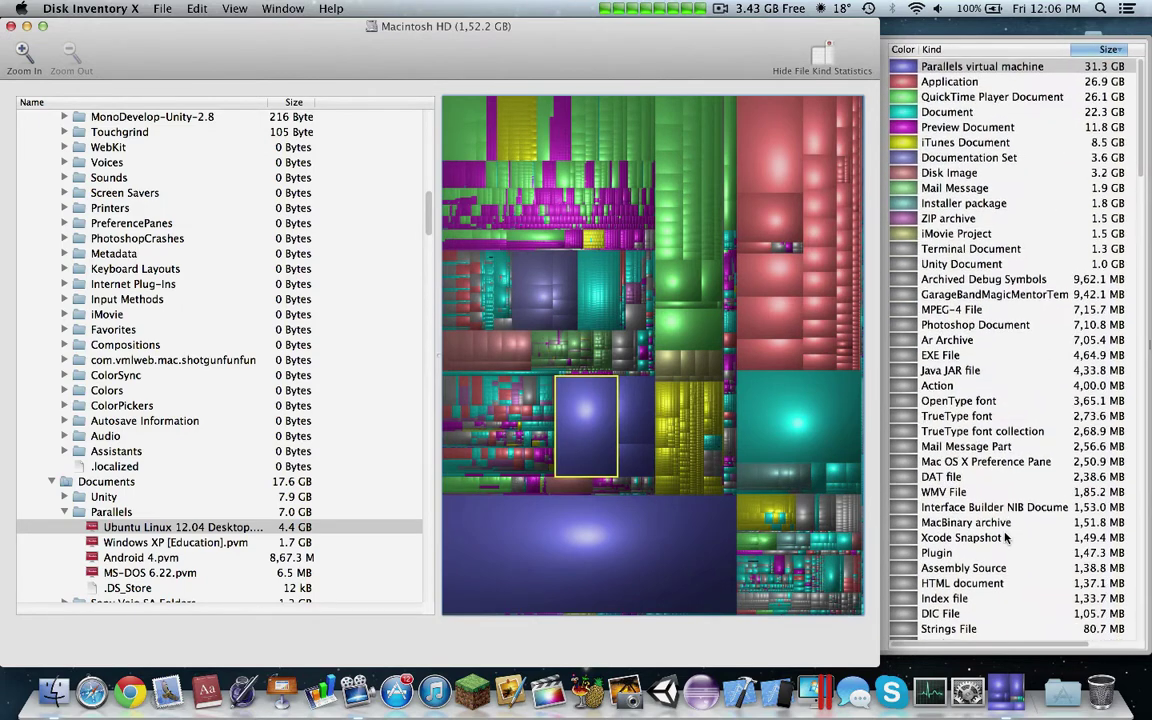
left_click(678, 281)
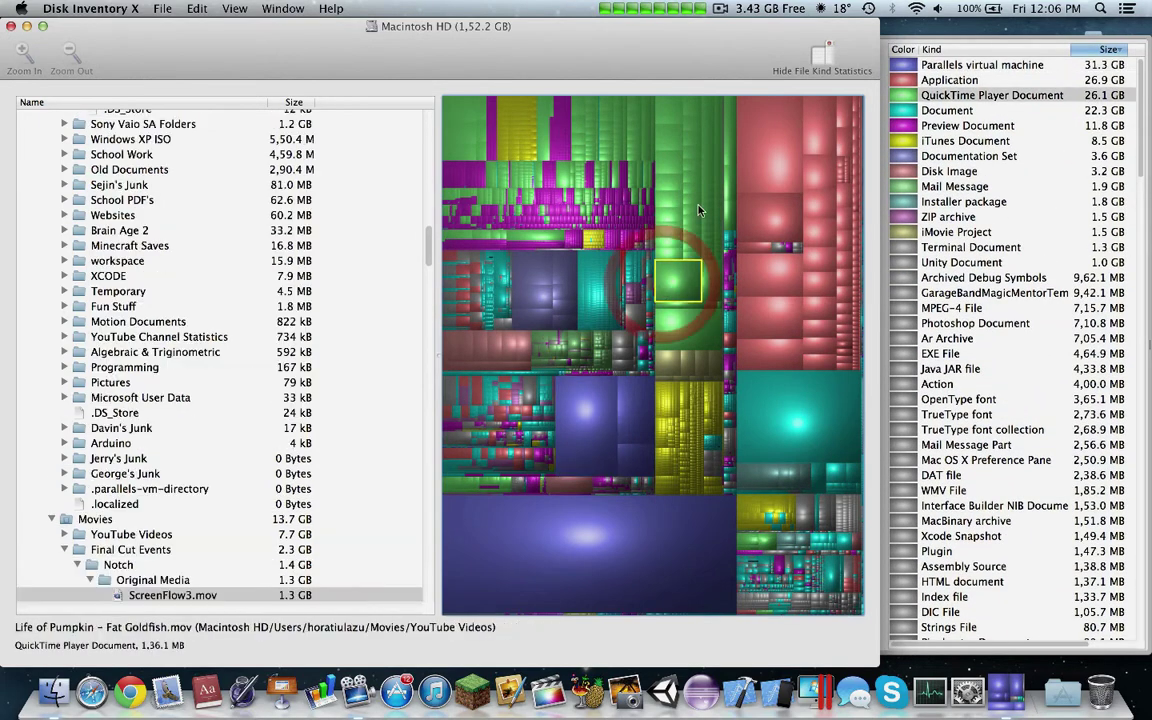
scroll(250, 396, "down", 1)
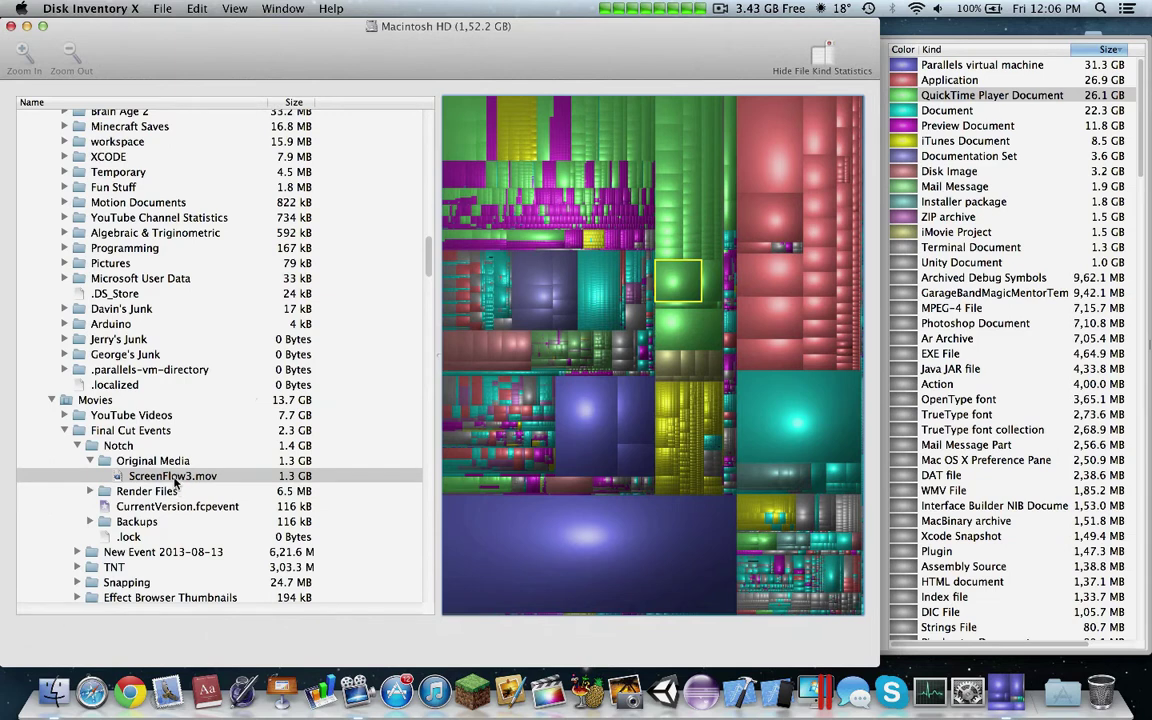
left_click(160, 470)
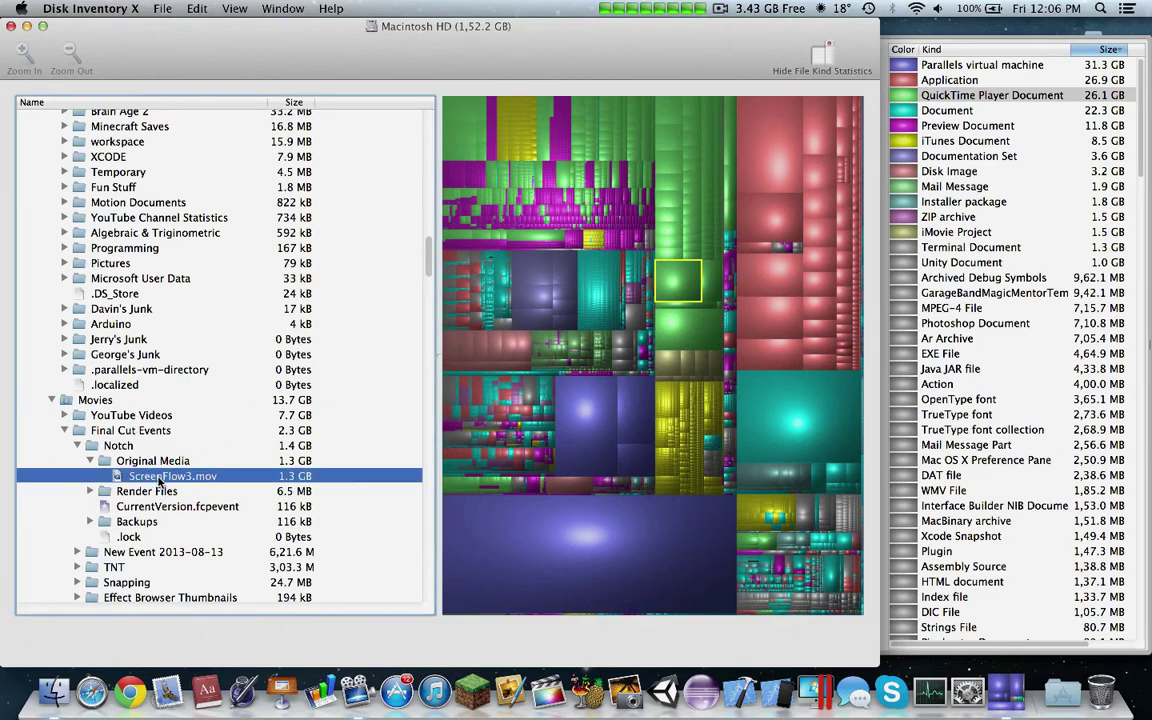
right_click(153, 433)
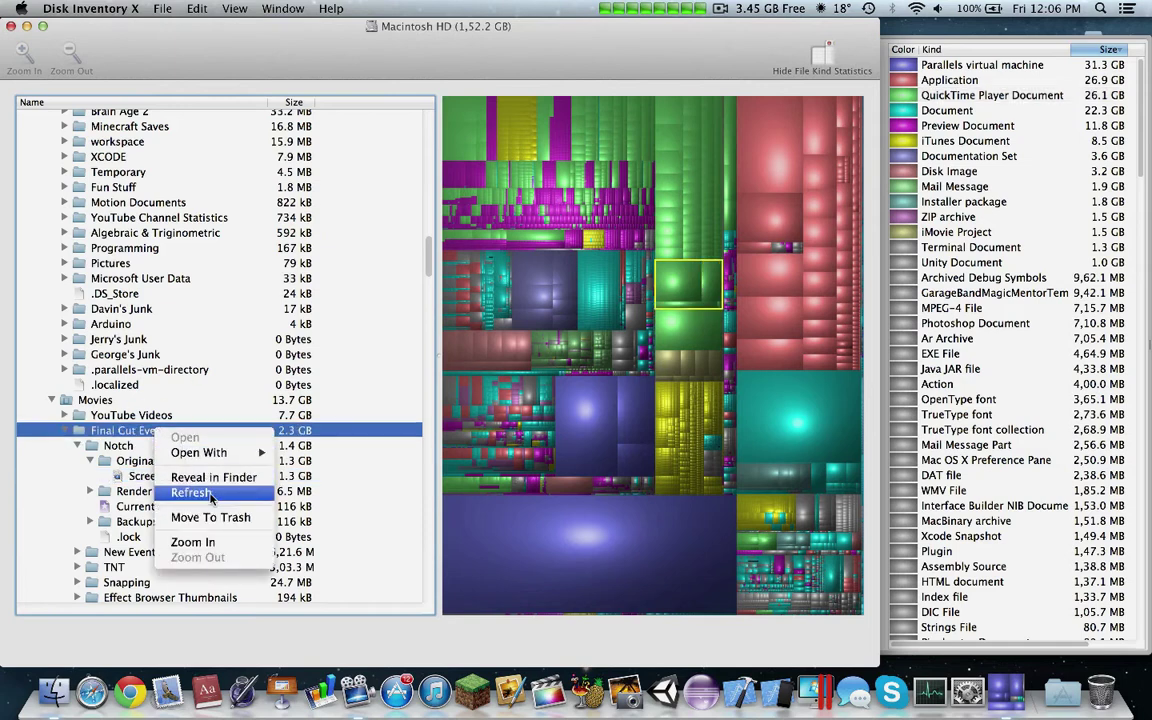
- Reveal Final Cut Events in Finder, trash its six event folders, and empty the Trash
left_click(208, 479)
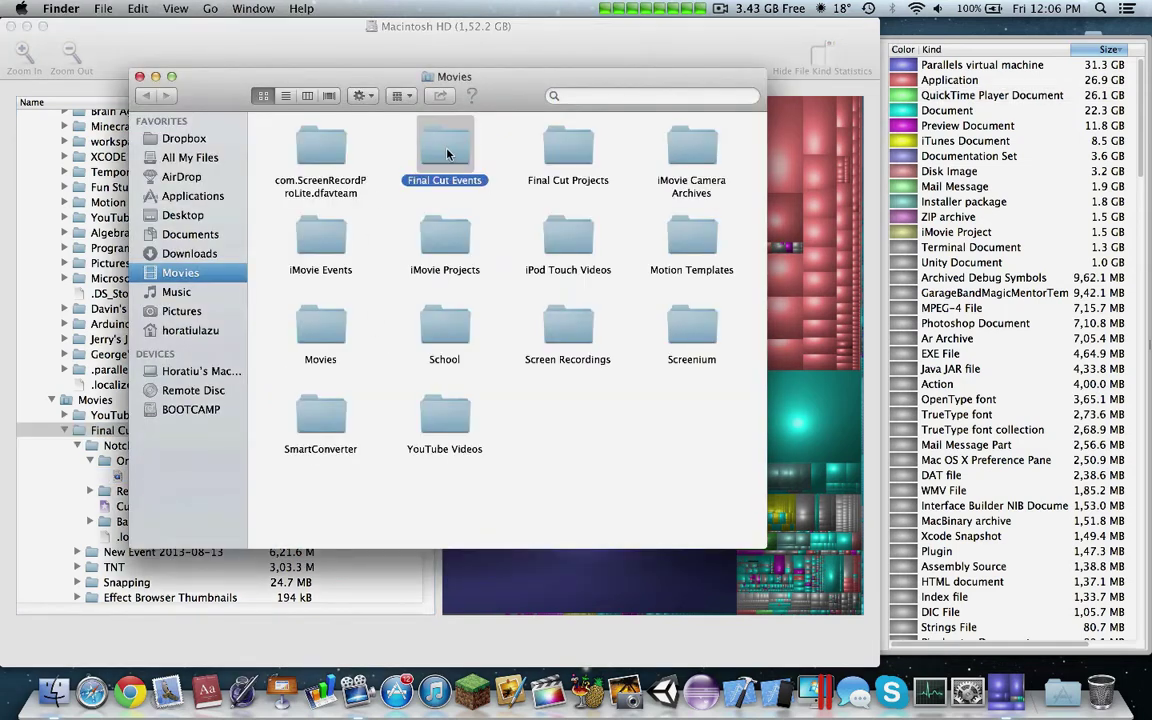
double_click(446, 149)
left_click_drag(660, 295, 273, 141)
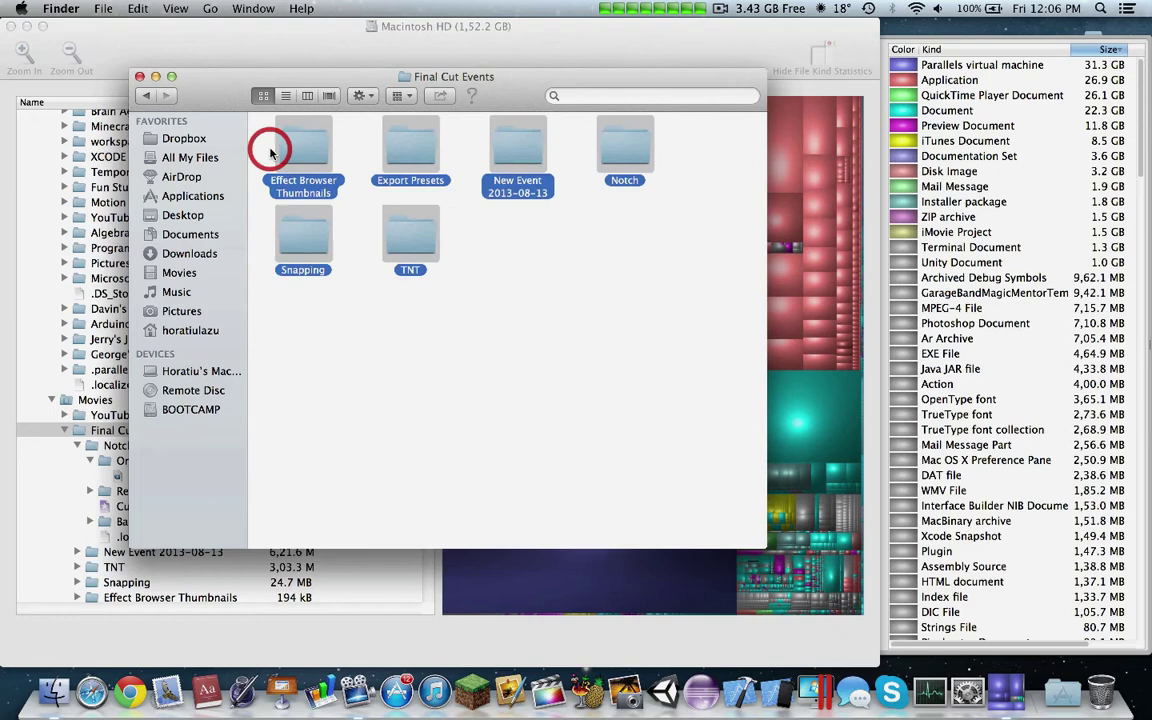
right_click(318, 145)
left_click(345, 196)
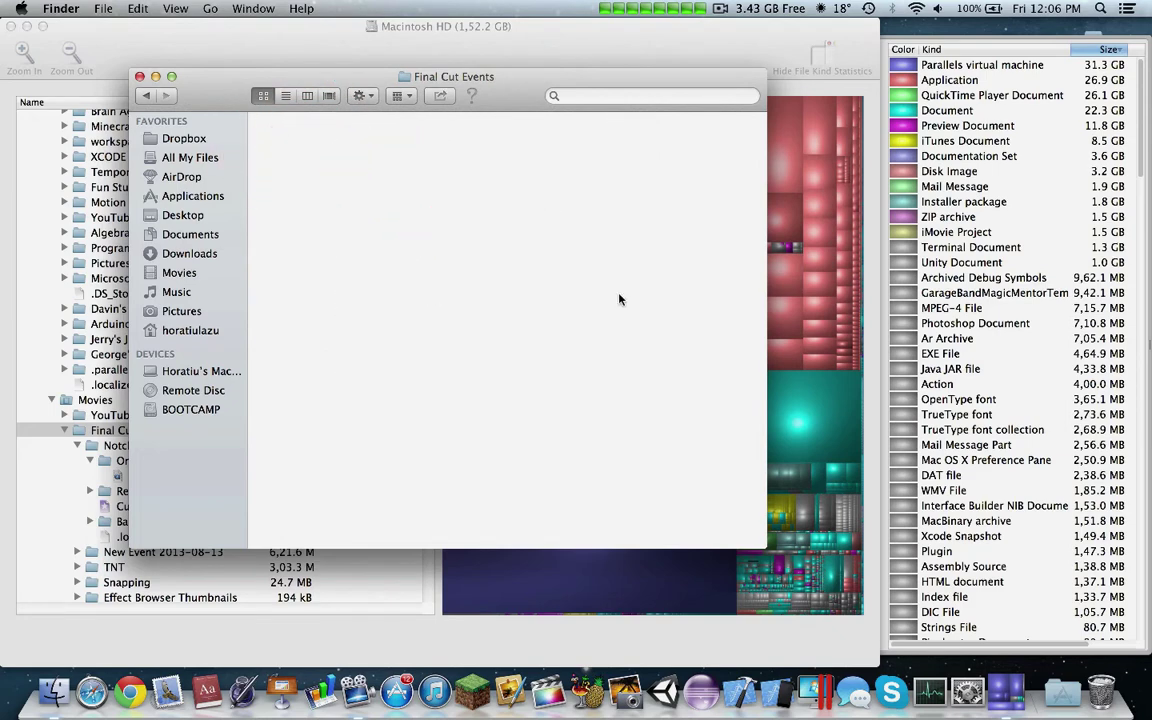
left_click(1098, 692)
left_click(674, 94)
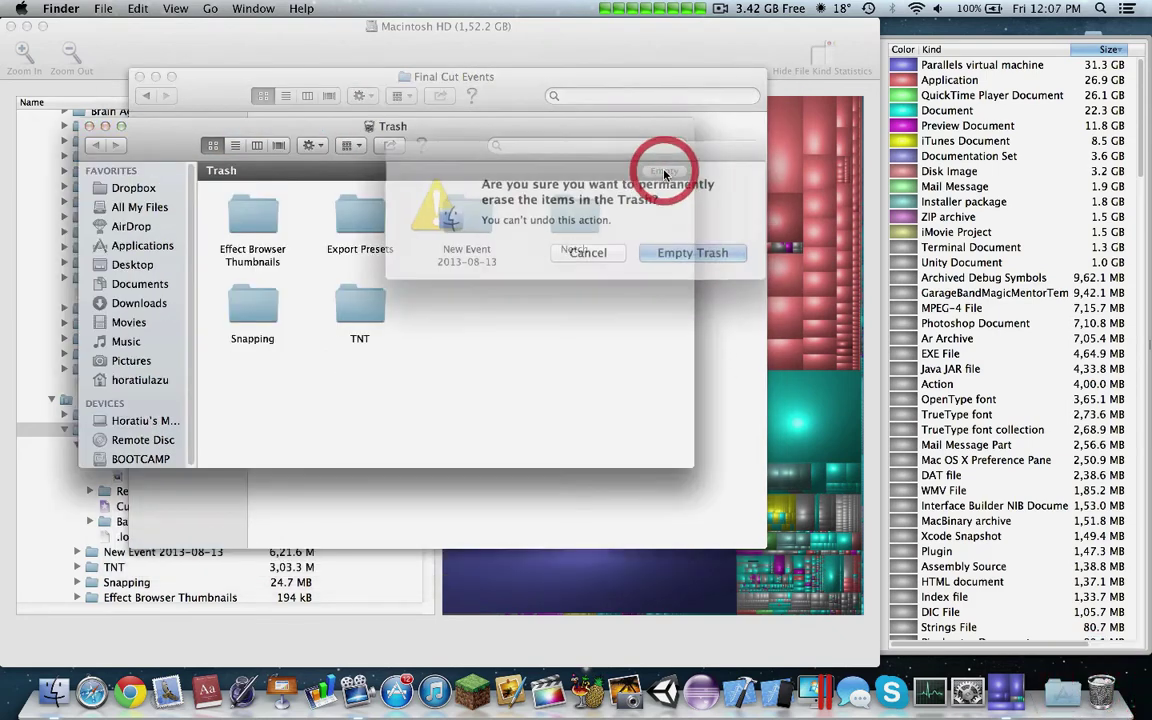
left_click(679, 247)
left_click(147, 96)
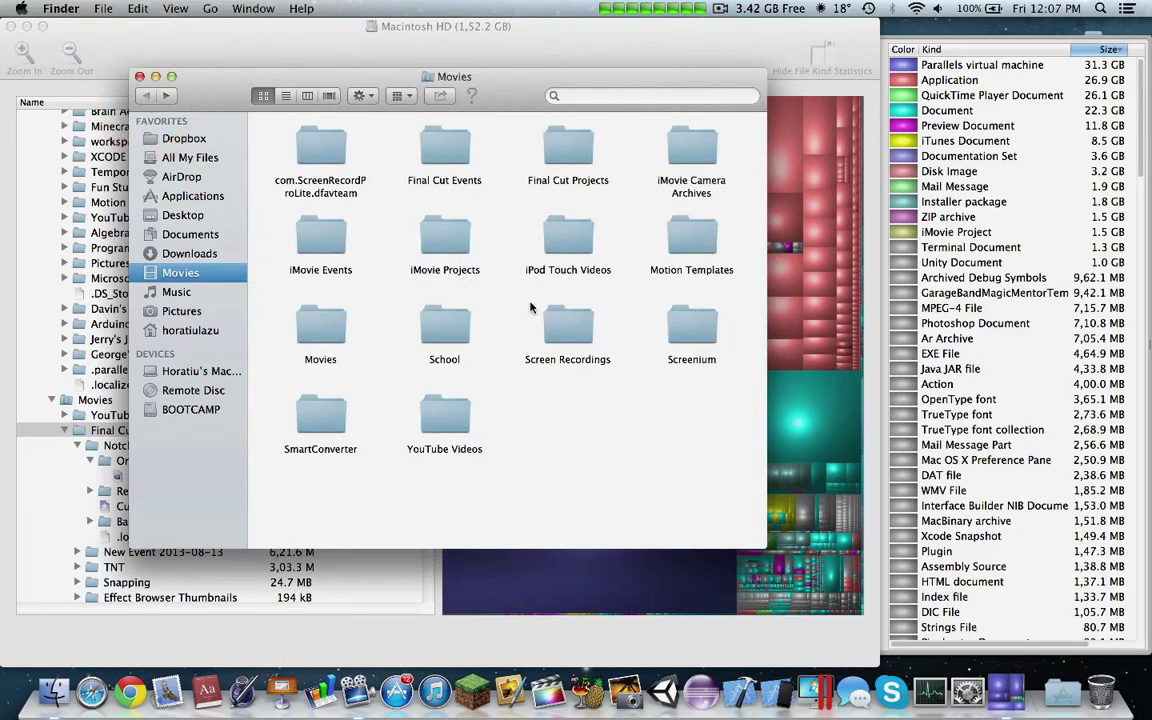
- Open iMovie Projects, then check the folder's size in its info window
double_click(440, 238)
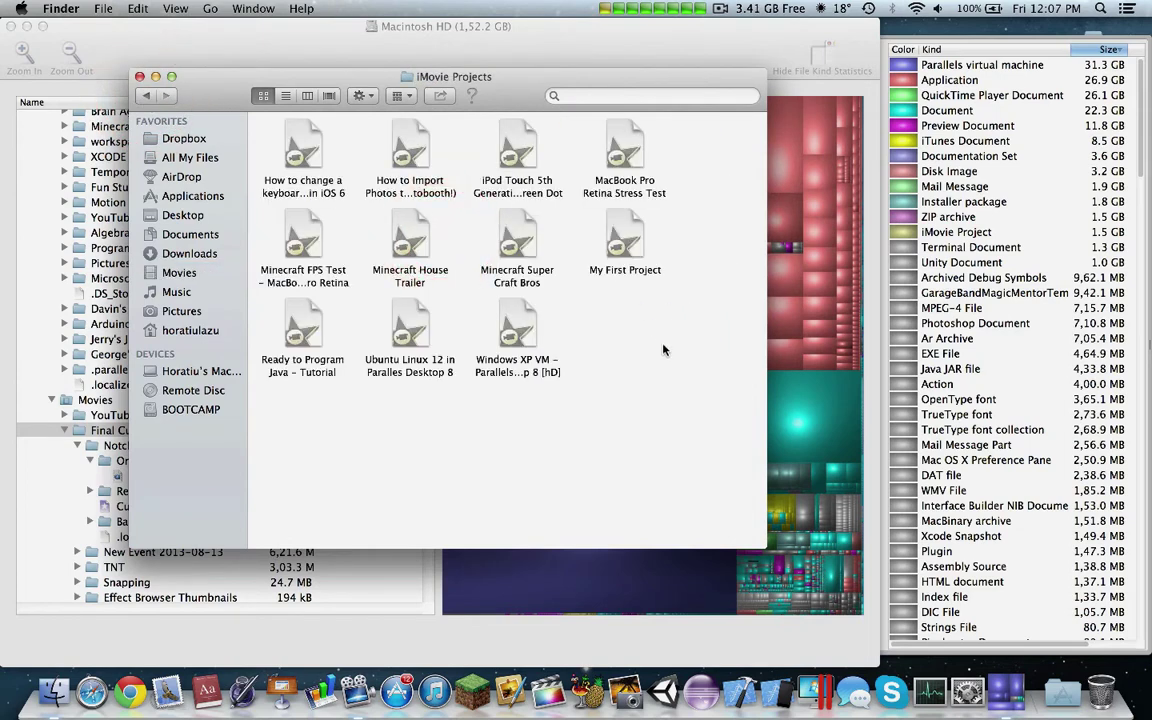
key("super+a")
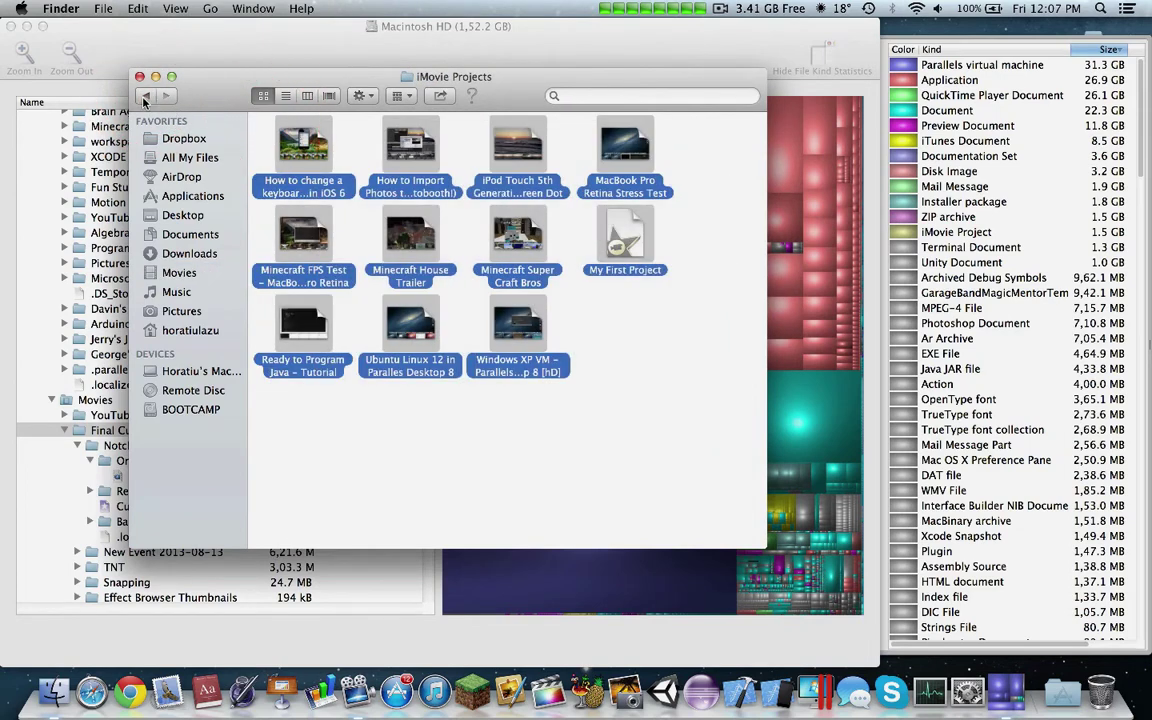
left_click(145, 96)
right_click(440, 232)
left_click(512, 300)
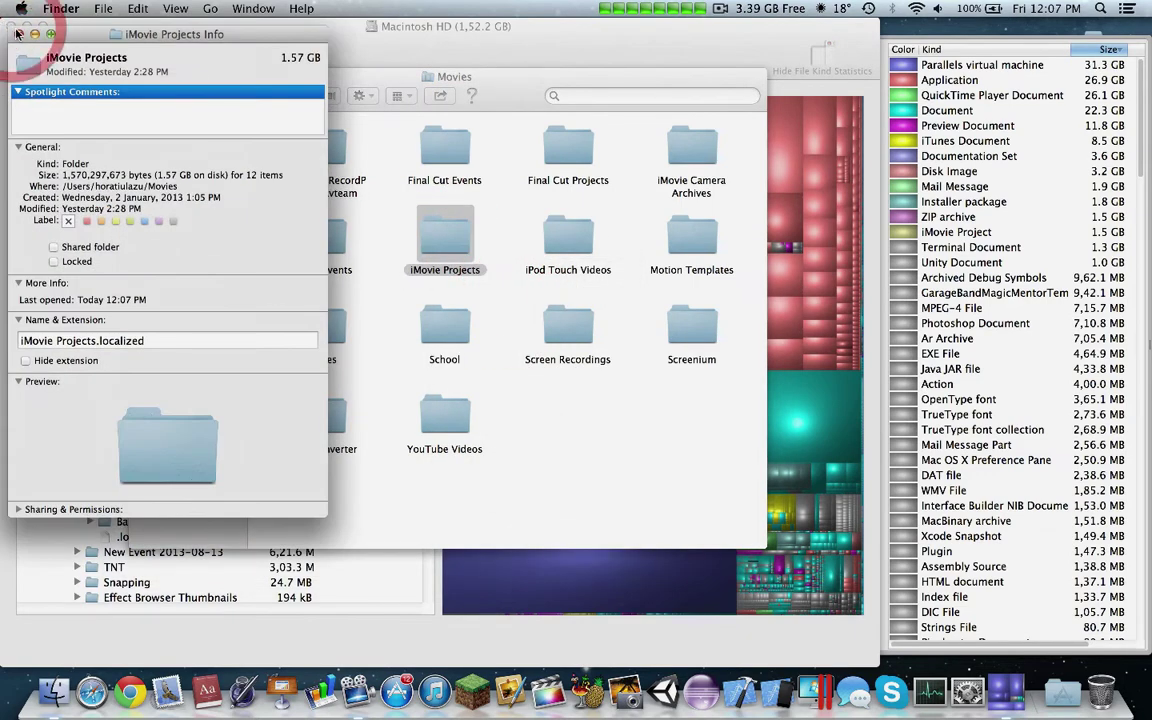
left_click(17, 34)
- Trash all 12 iMovie Projects items (1.57 GB), empty the Trash, and return to Movies
double_click(449, 225)
key("super+a")
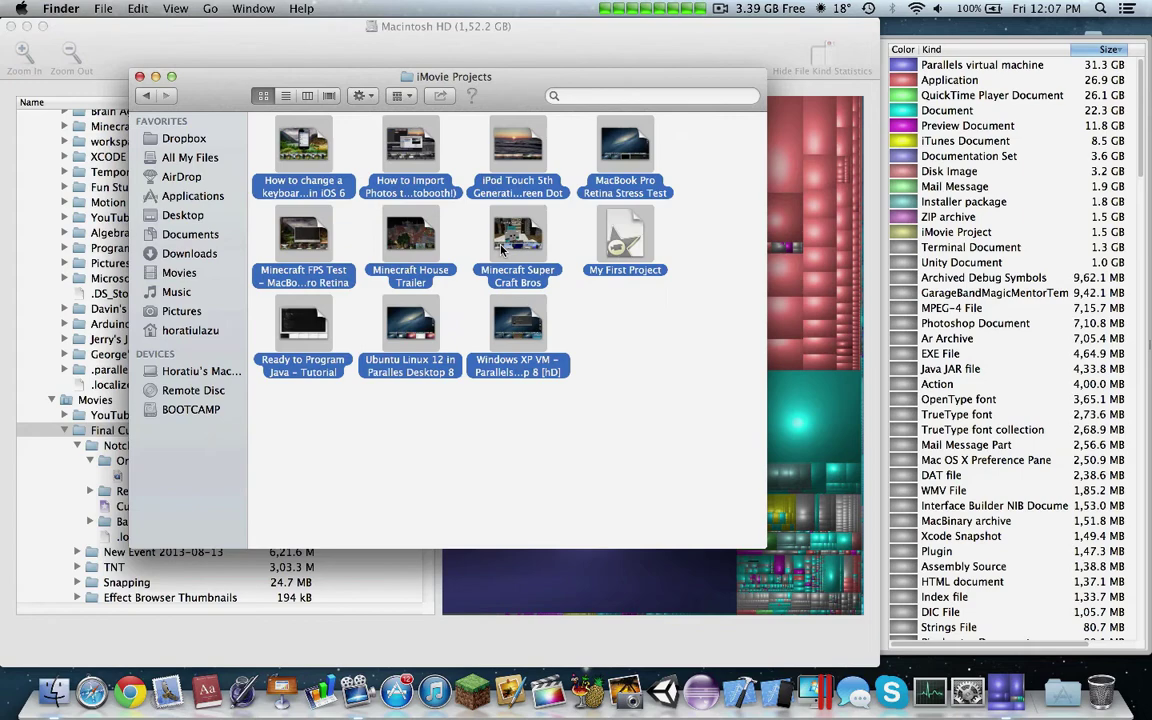
right_click(495, 240)
left_click(576, 320)
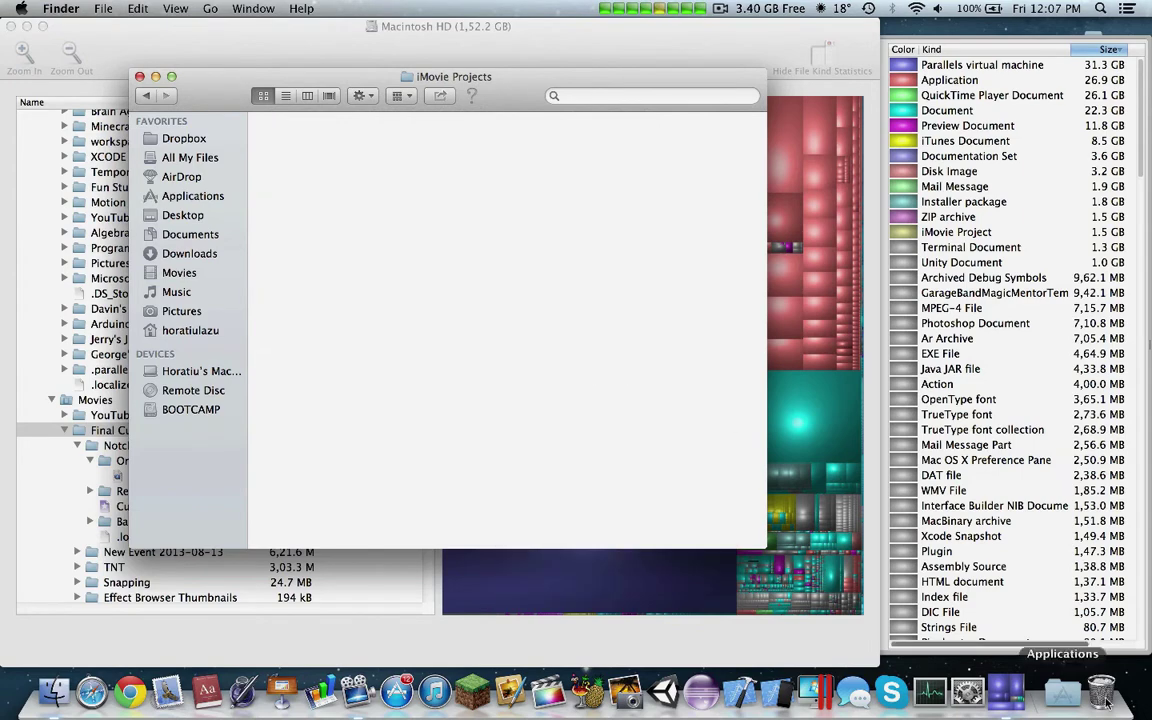
left_click(1100, 692)
left_click(664, 172)
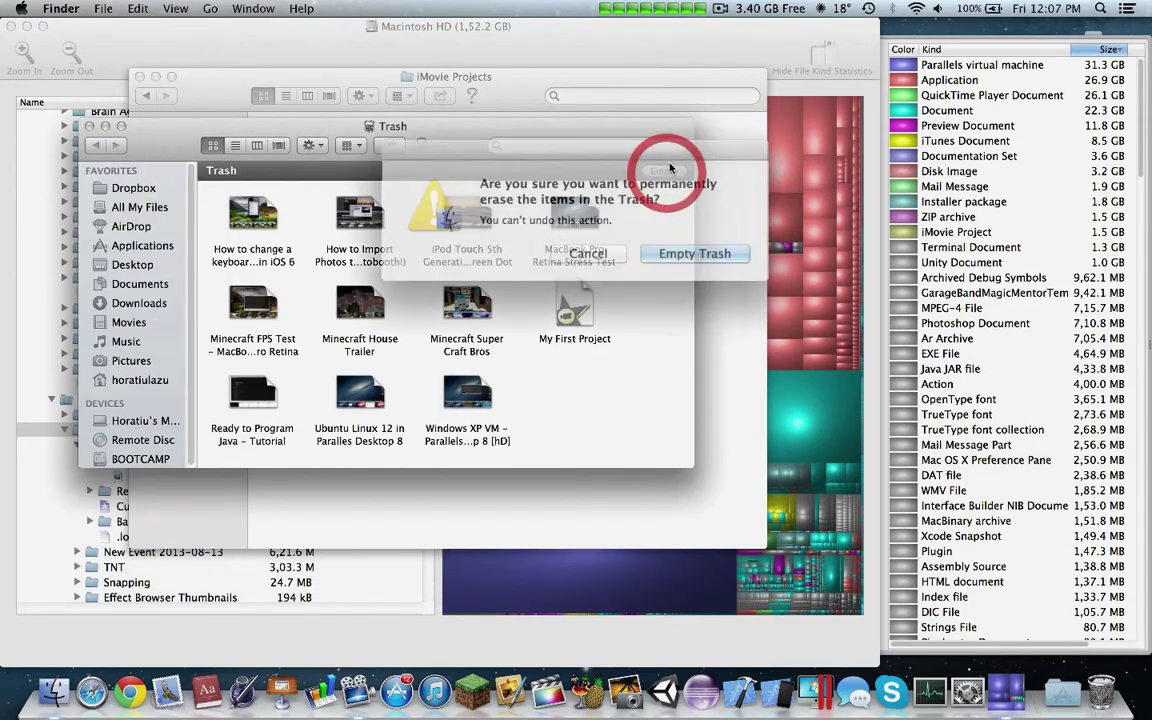
key("Return")
left_click(146, 96)
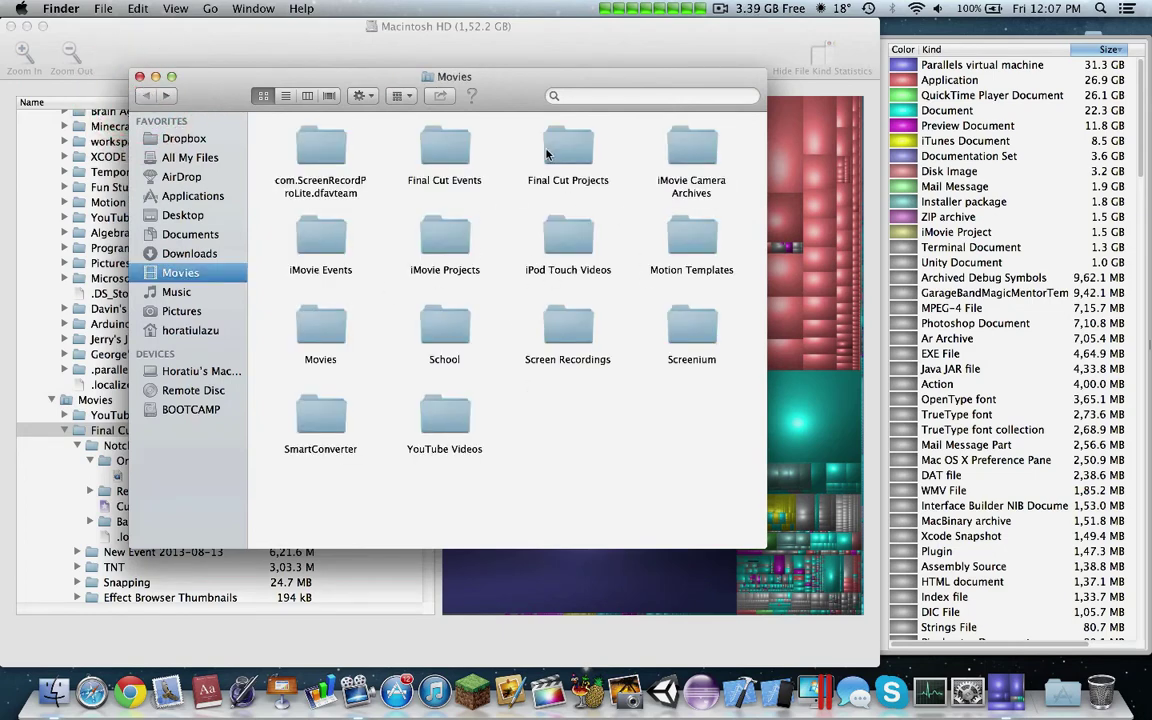
- Check the Final Cut Projects and Events folders, then close Finder and return to Disk Inventory X
double_click(546, 153)
left_click(145, 96)
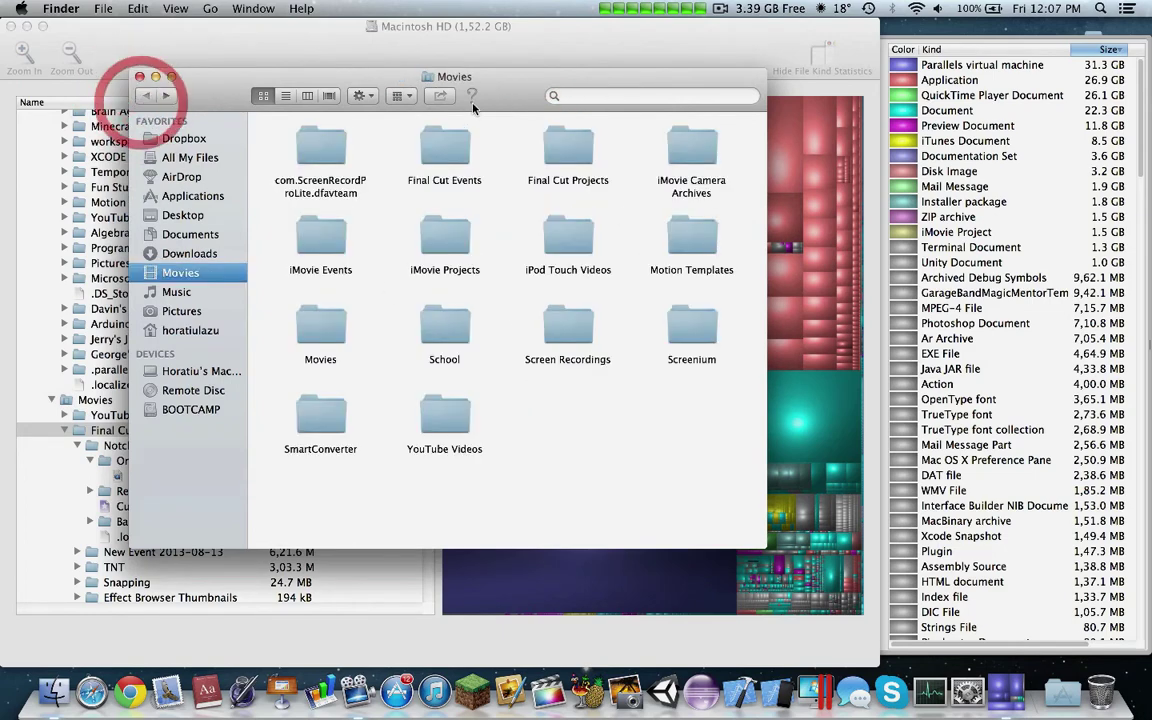
double_click(458, 155)
left_click(139, 76)
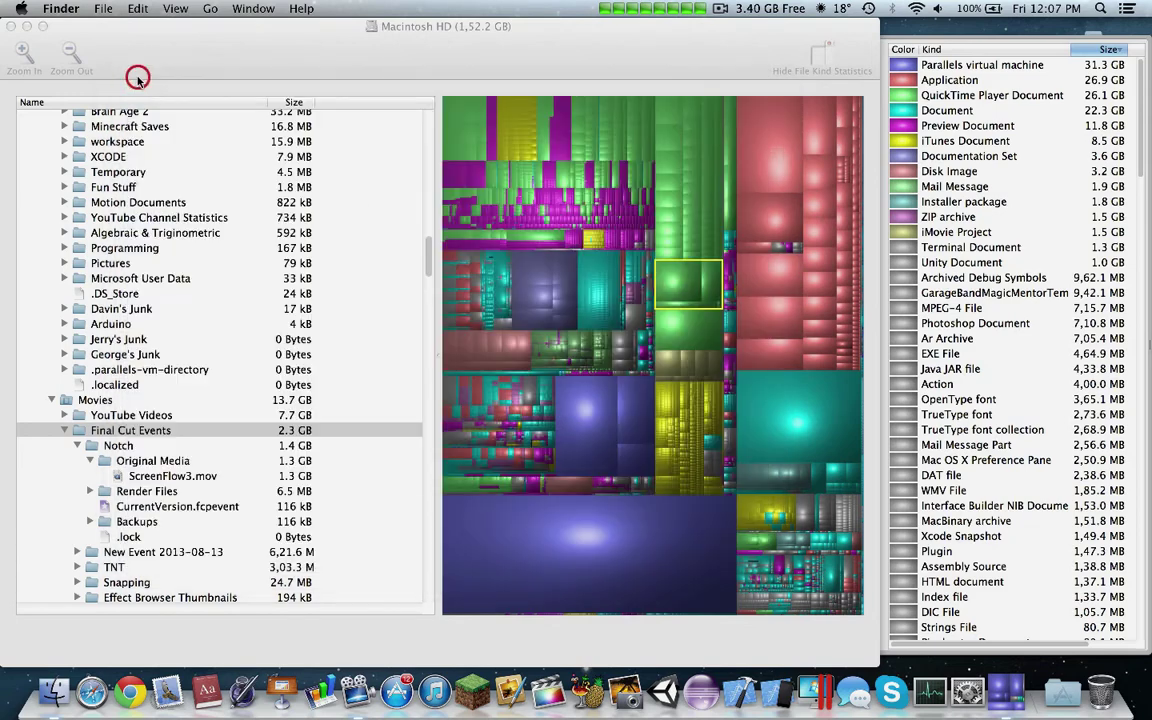
left_click(257, 51)
- Select the 1.3 GB ScreenFlow3.mov block and attempt to trash it, dismissing the access error
left_click(688, 129)
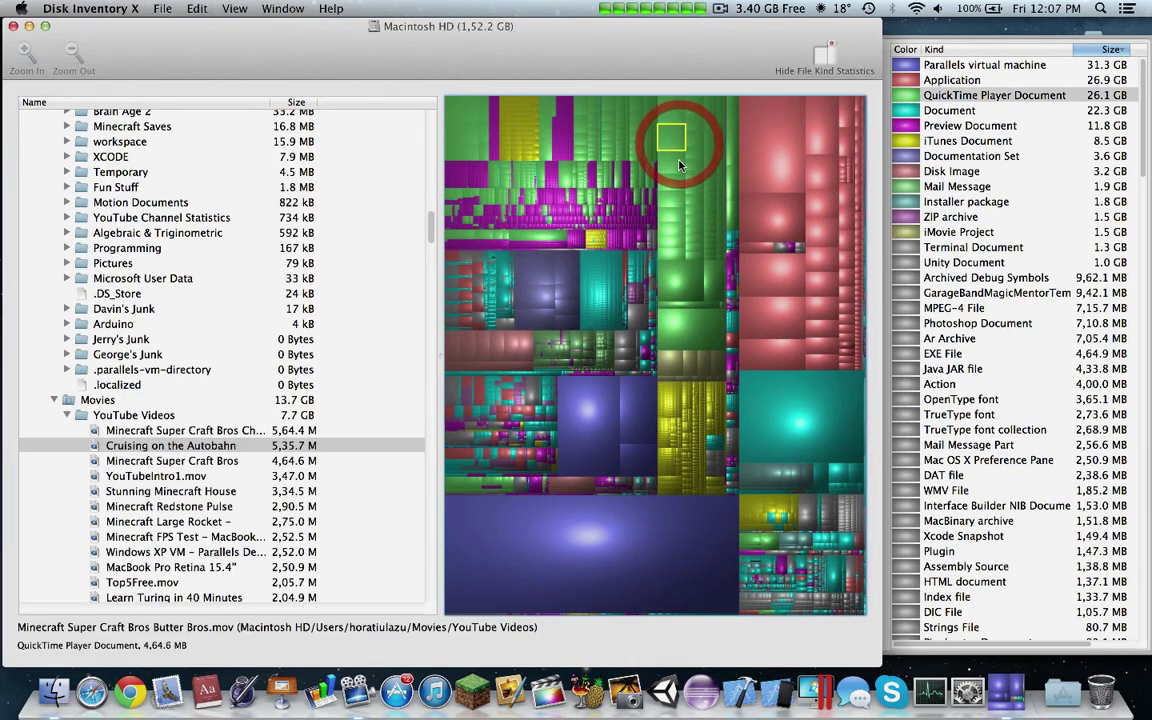
left_click(674, 177)
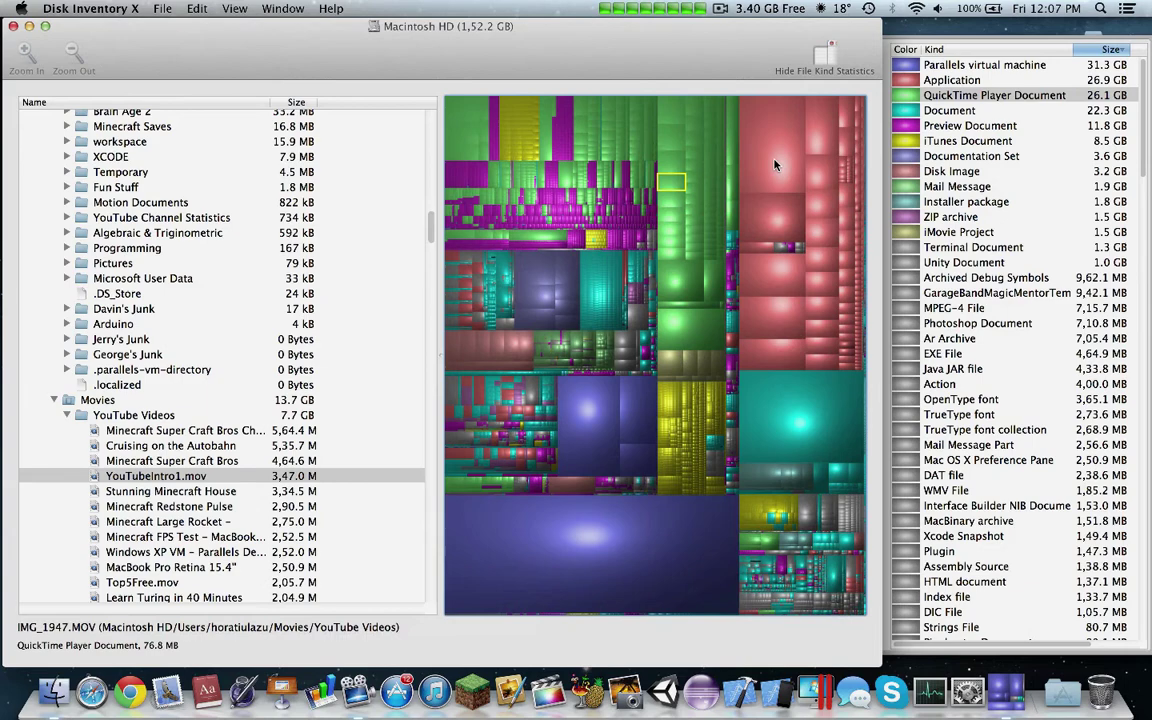
left_click(688, 293)
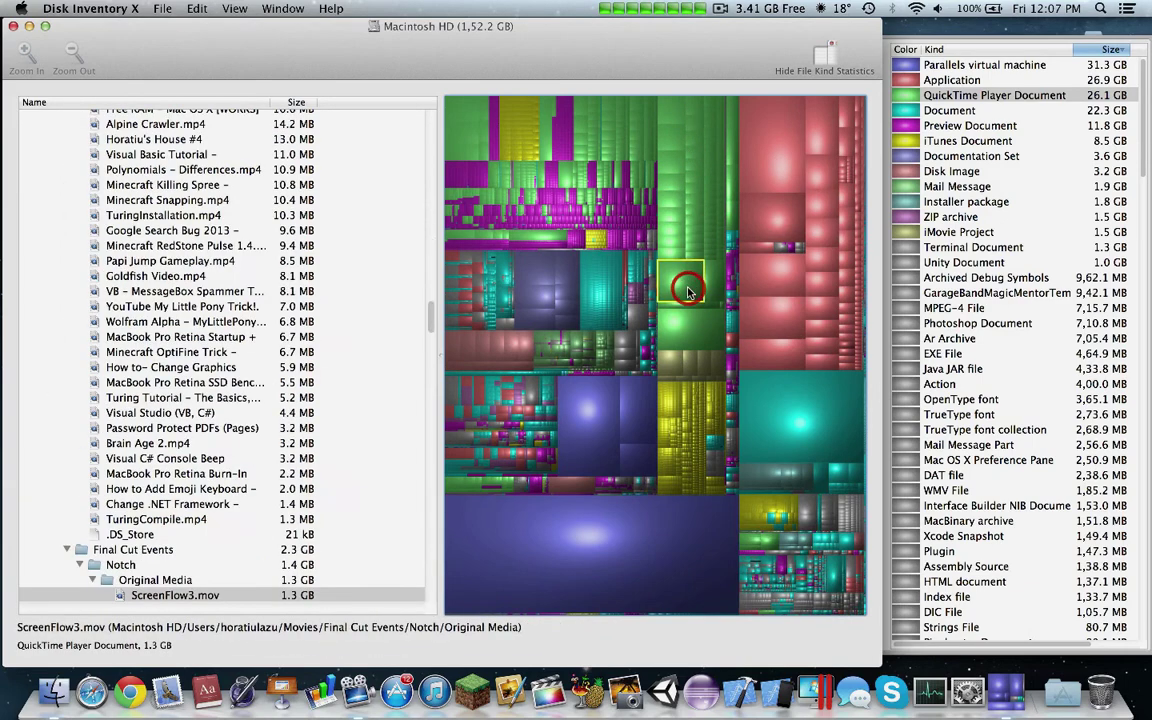
right_click(178, 598)
left_click(203, 609)
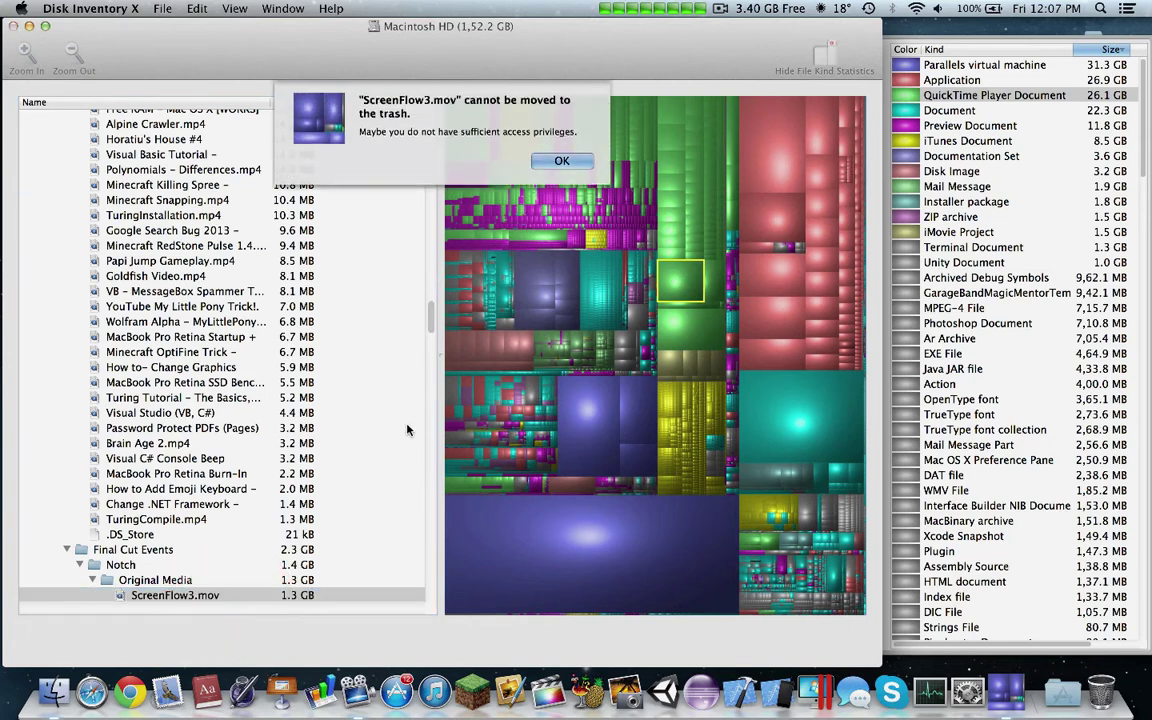
key("Return")
- Reveal ScreenFlow3.mov in Finder, then close the Finder window
right_click(178, 596)
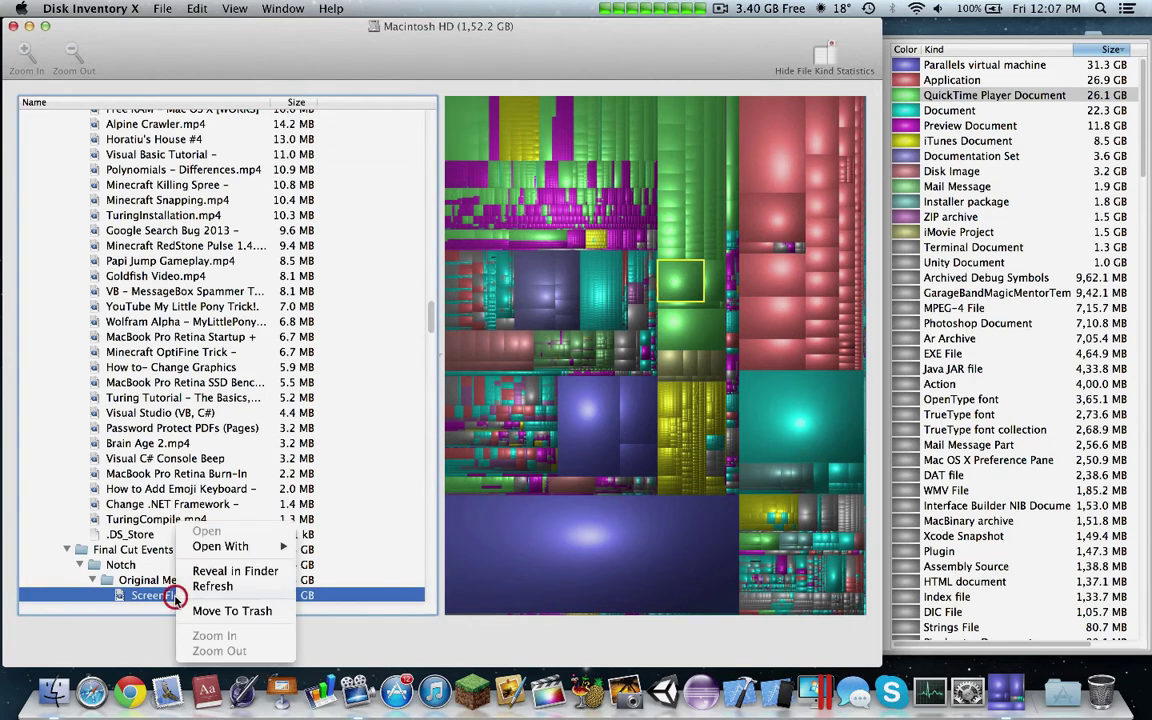
left_click(249, 571)
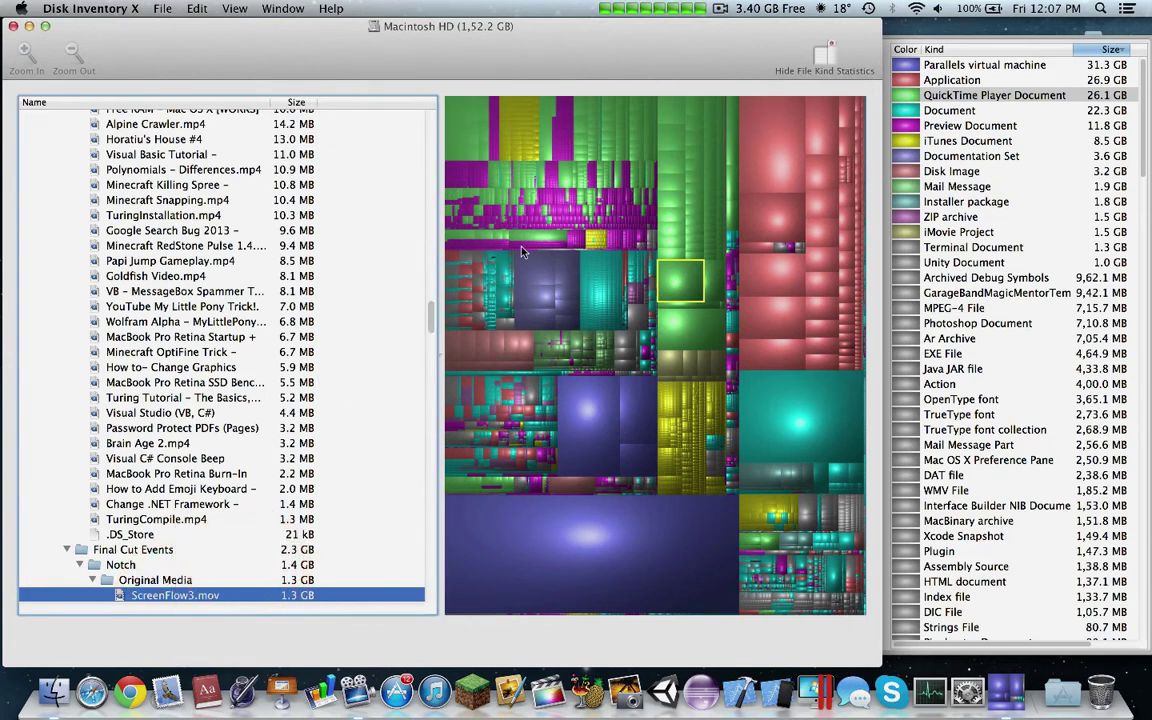
right_click(205, 596)
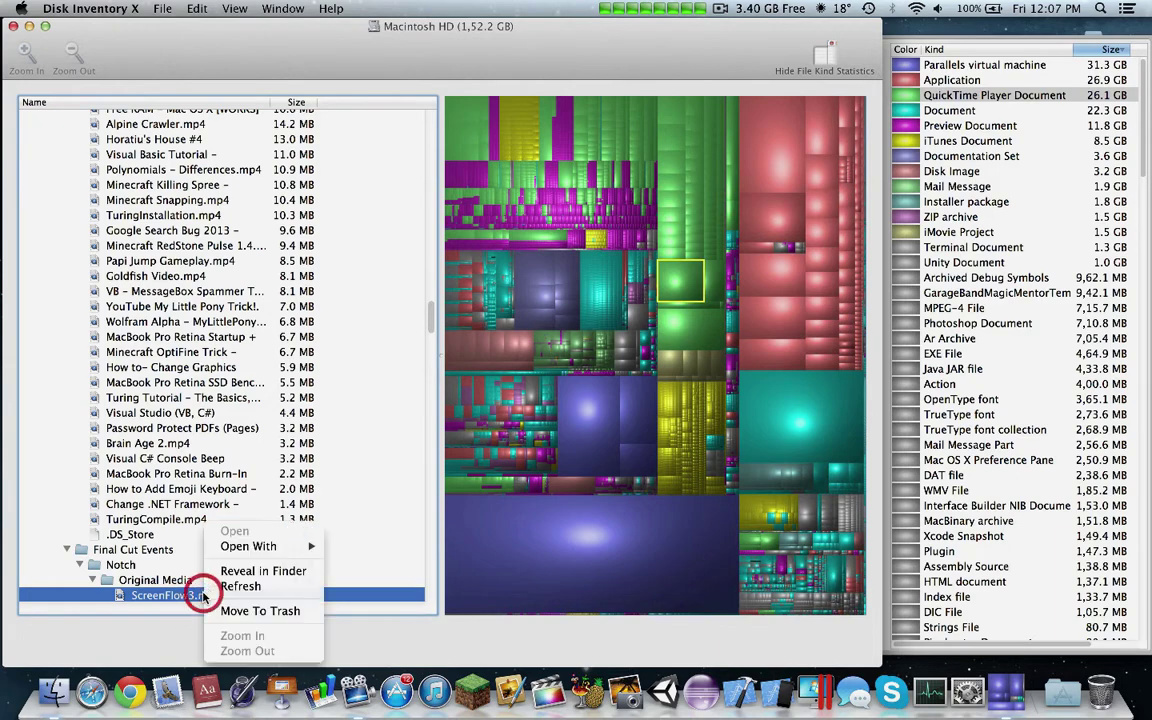
left_click(264, 570)
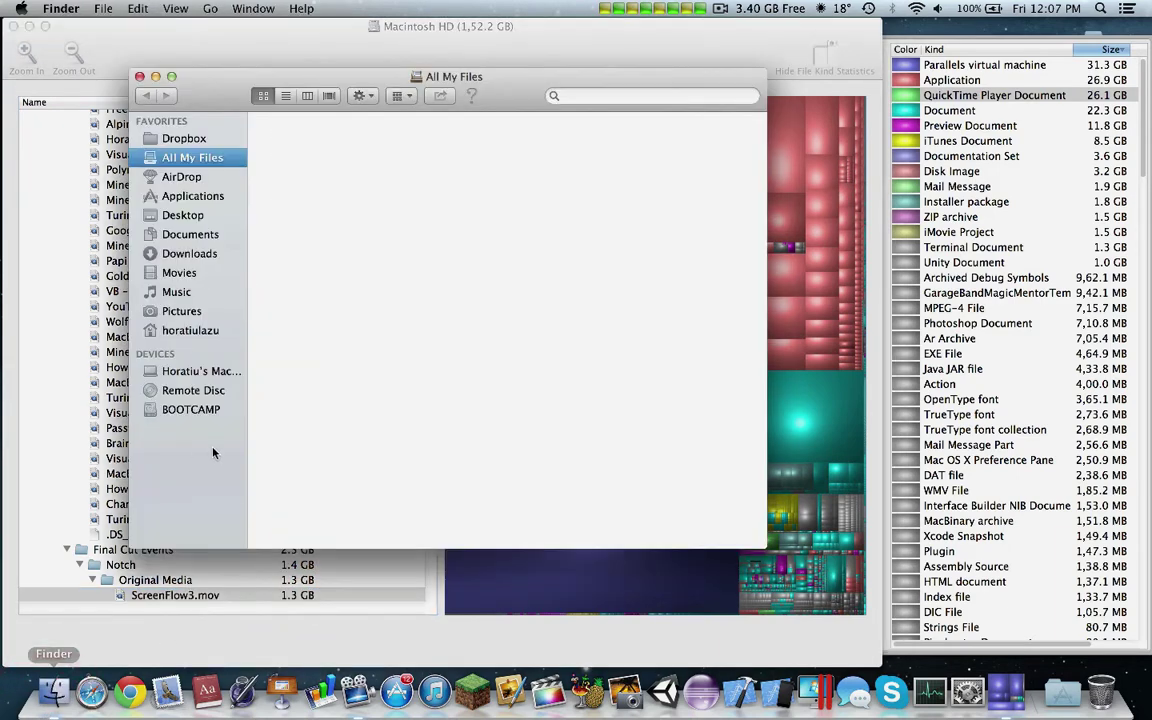
left_click(138, 77)
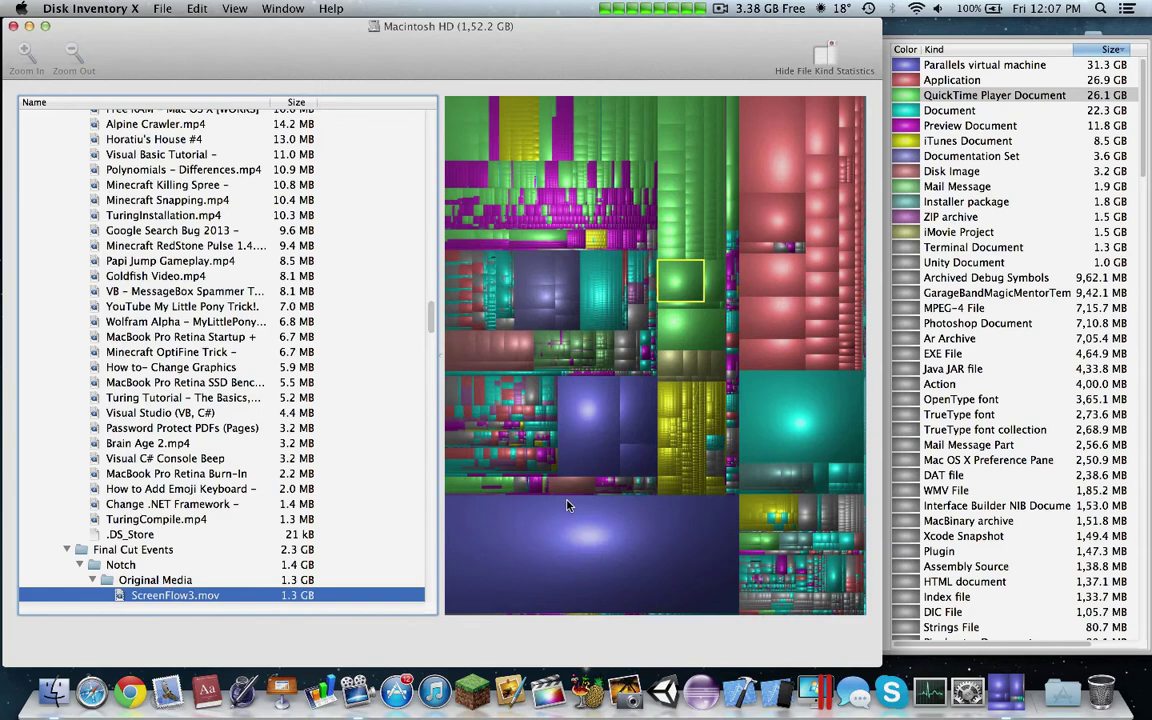
- Inspect the Windows XP.pvm, yellow audio files incl. Piano Lesson 1.mwand, sleepimage, and docset blocks
left_click(630, 540)
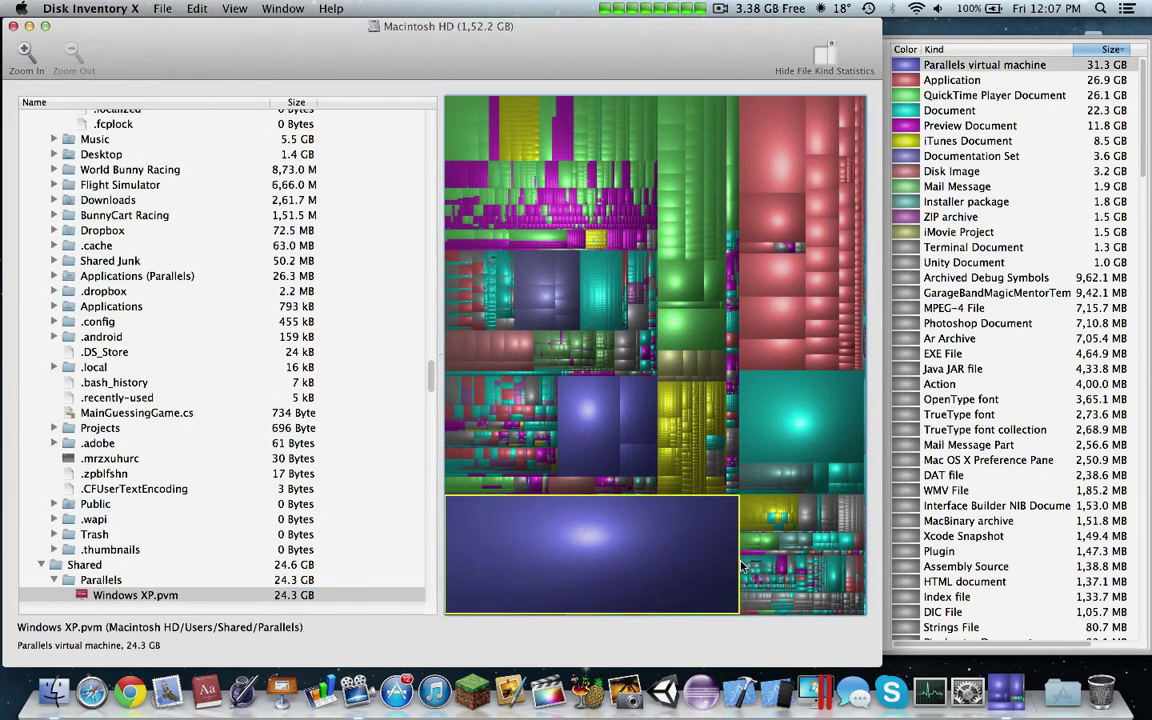
left_click(762, 518)
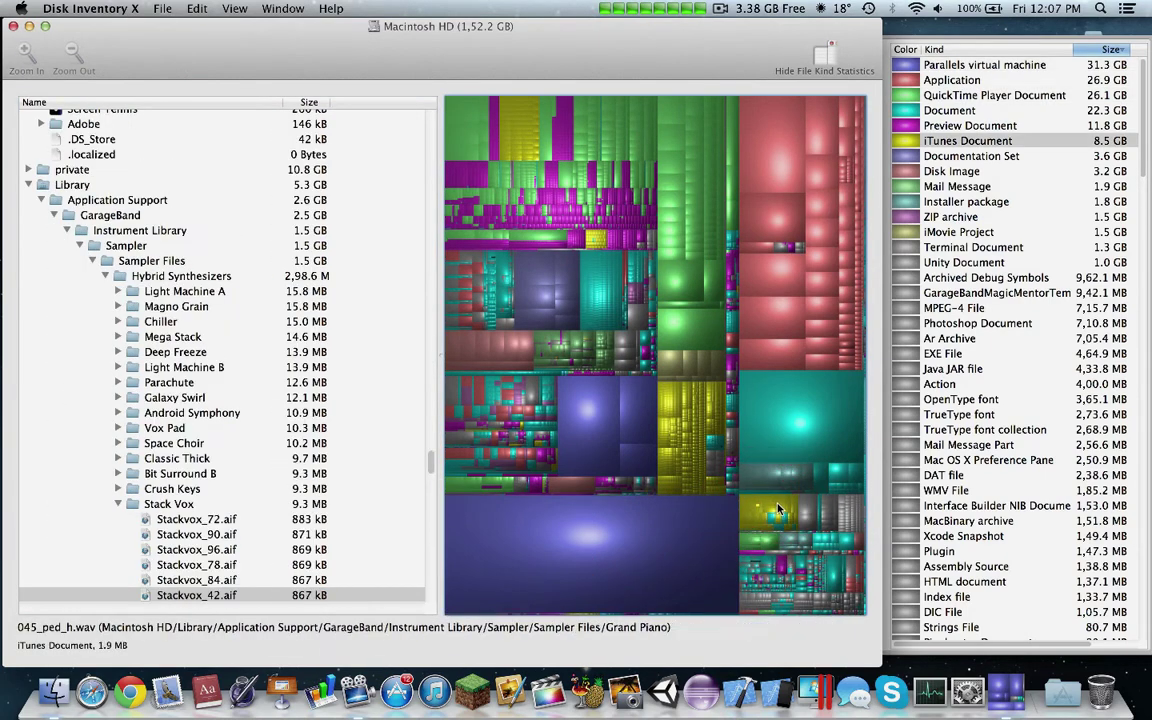
left_click(793, 508)
left_click(808, 528)
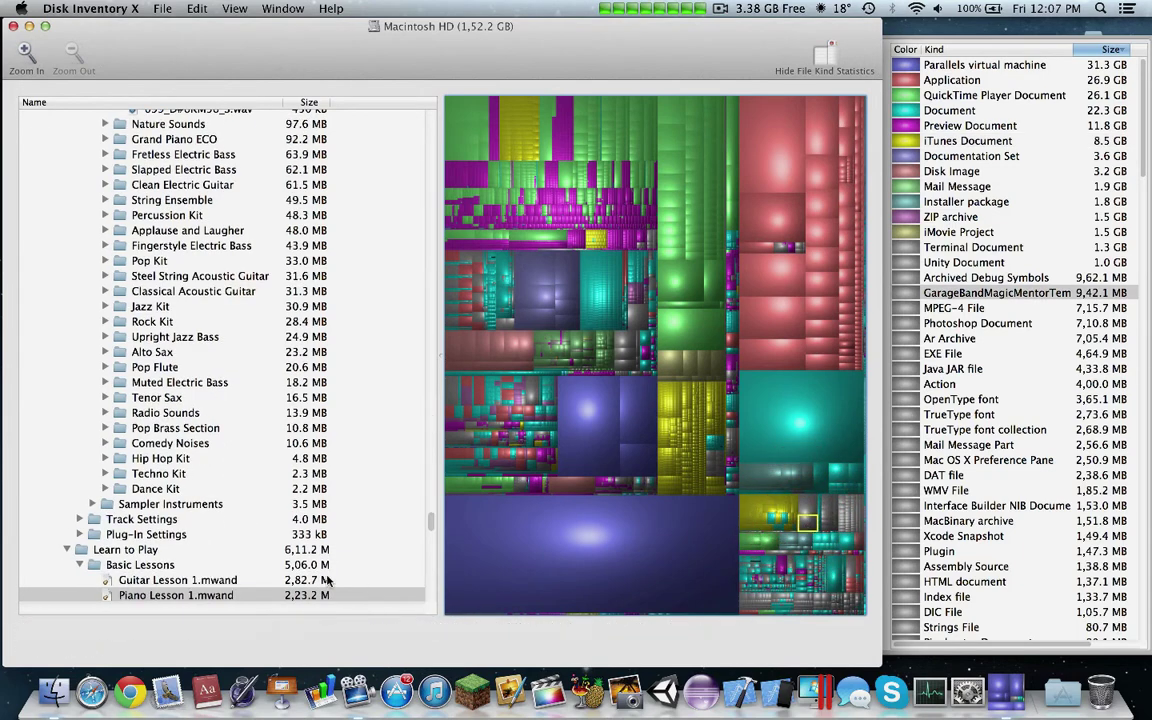
left_click(800, 451)
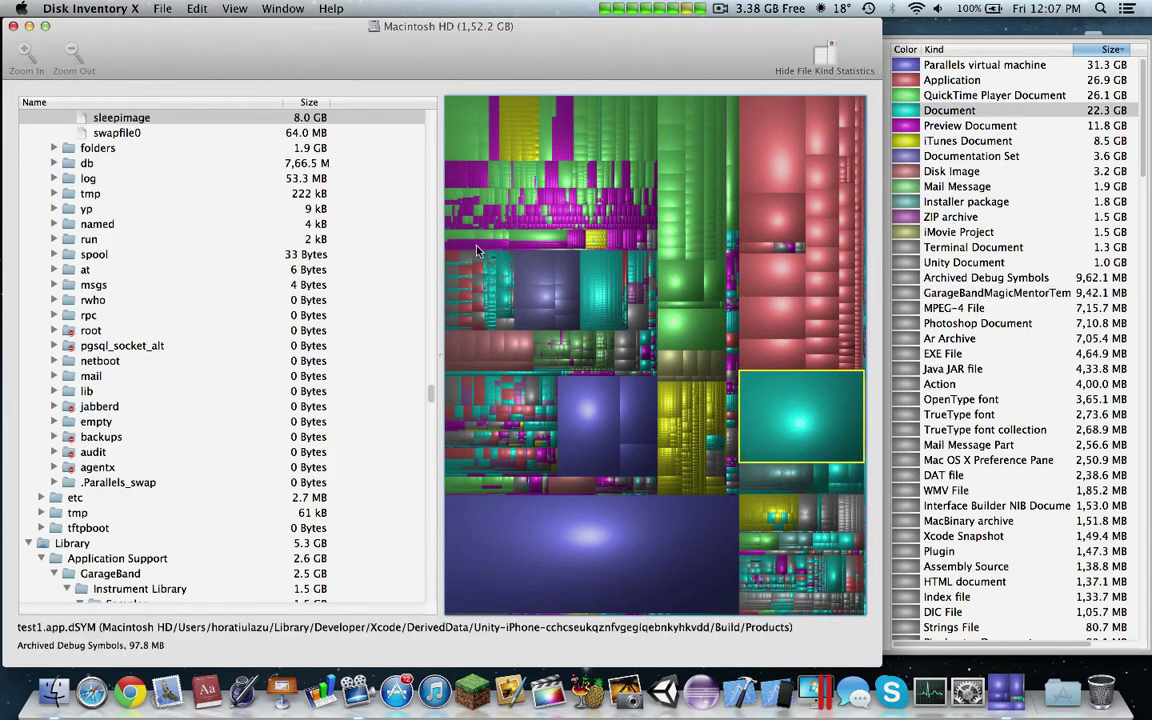
scroll(305, 243, "up", 3)
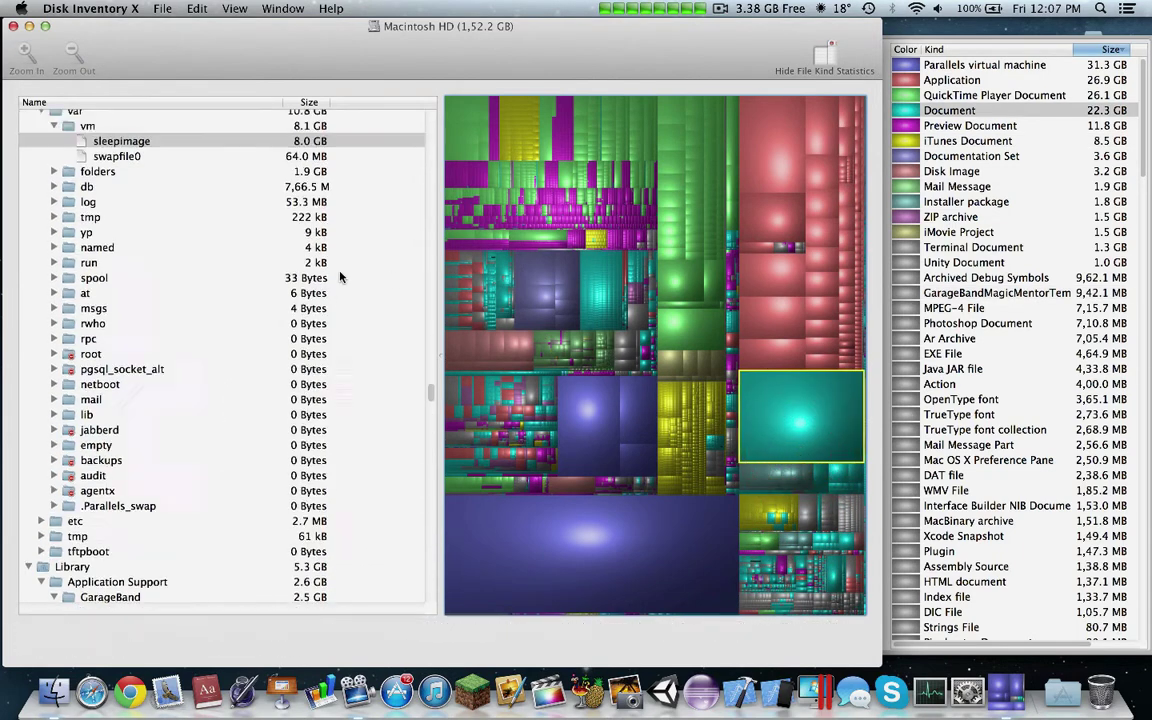
left_click(534, 268)
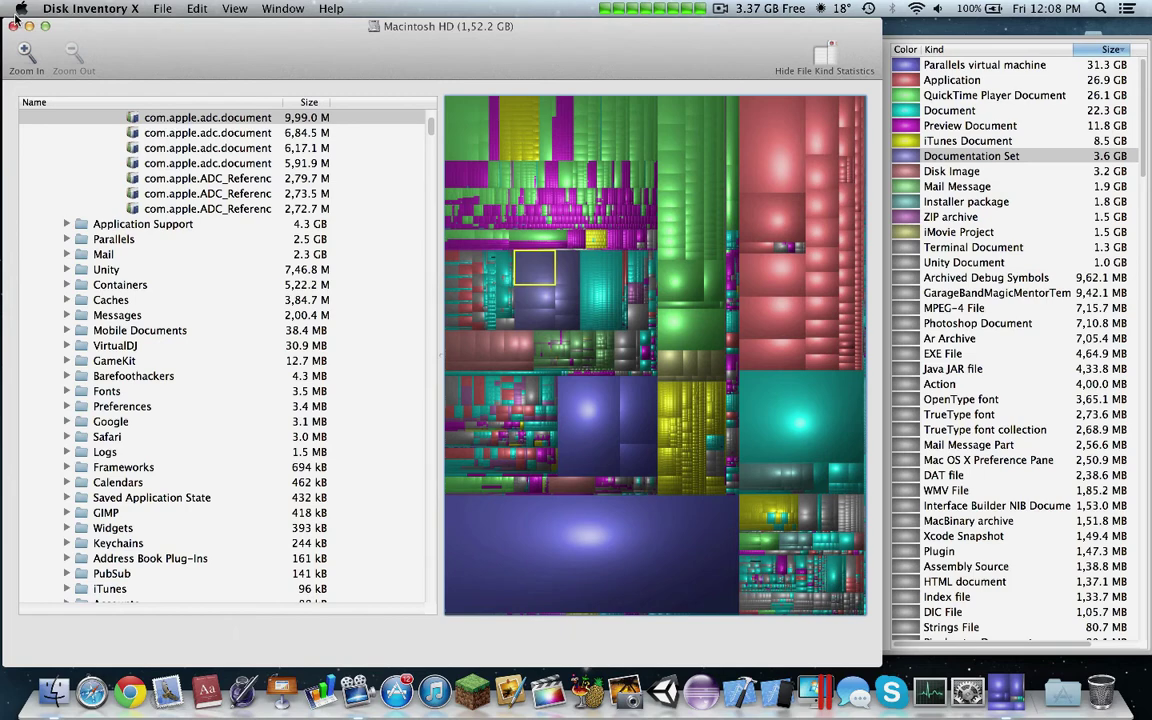
- Resize the window, highlight QuickTime Player and Unity Document kinds, and dismiss the rect-width alert
mouse_move(8, 22)
left_mouse_down()
mouse_move(410, 175)
mouse_move(6, 40)
mouse_move(4, 22)
left_mouse_up()
left_click(688, 322)
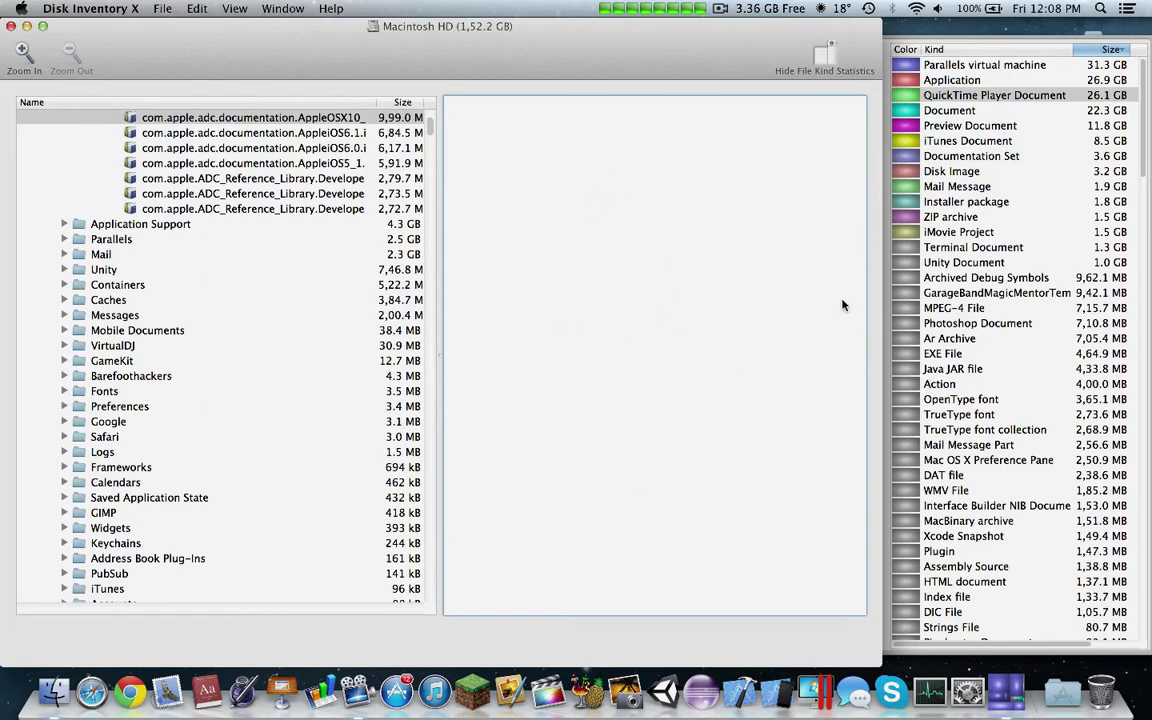
left_click(670, 294)
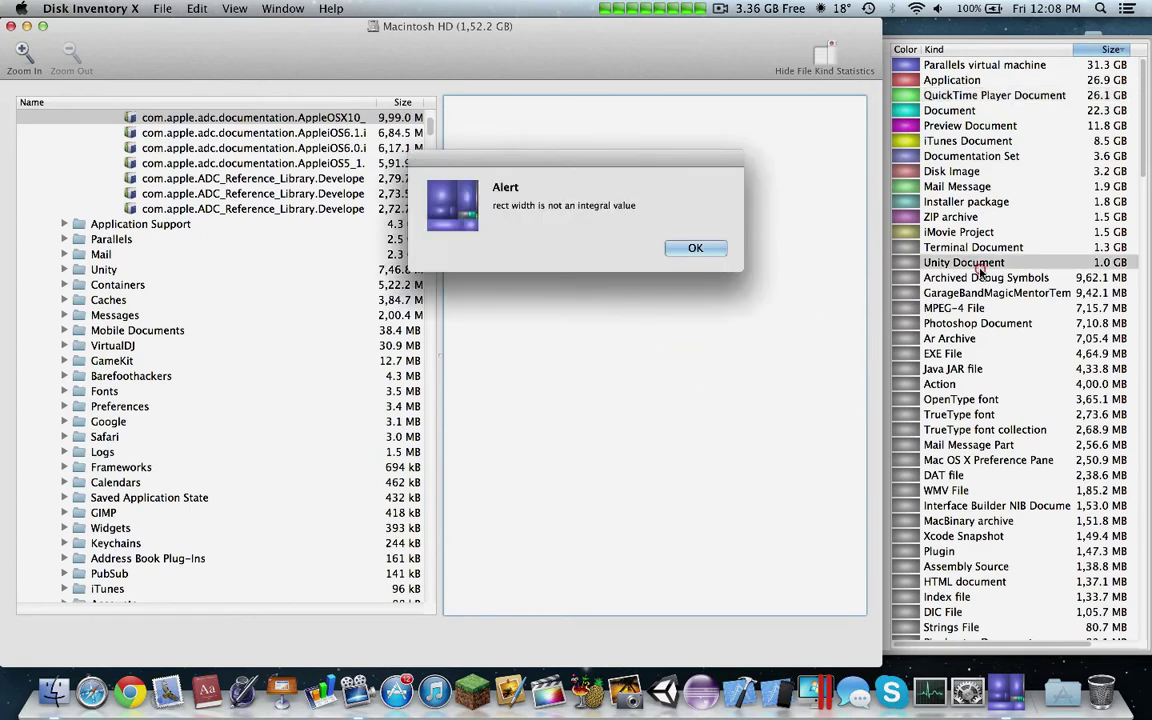
left_click(882, 243)
left_click(716, 252)
- Highlight Installer package files, zoom out, and attempt quitting from the Dock, dismissing each rect-width alert
left_click(960, 201)
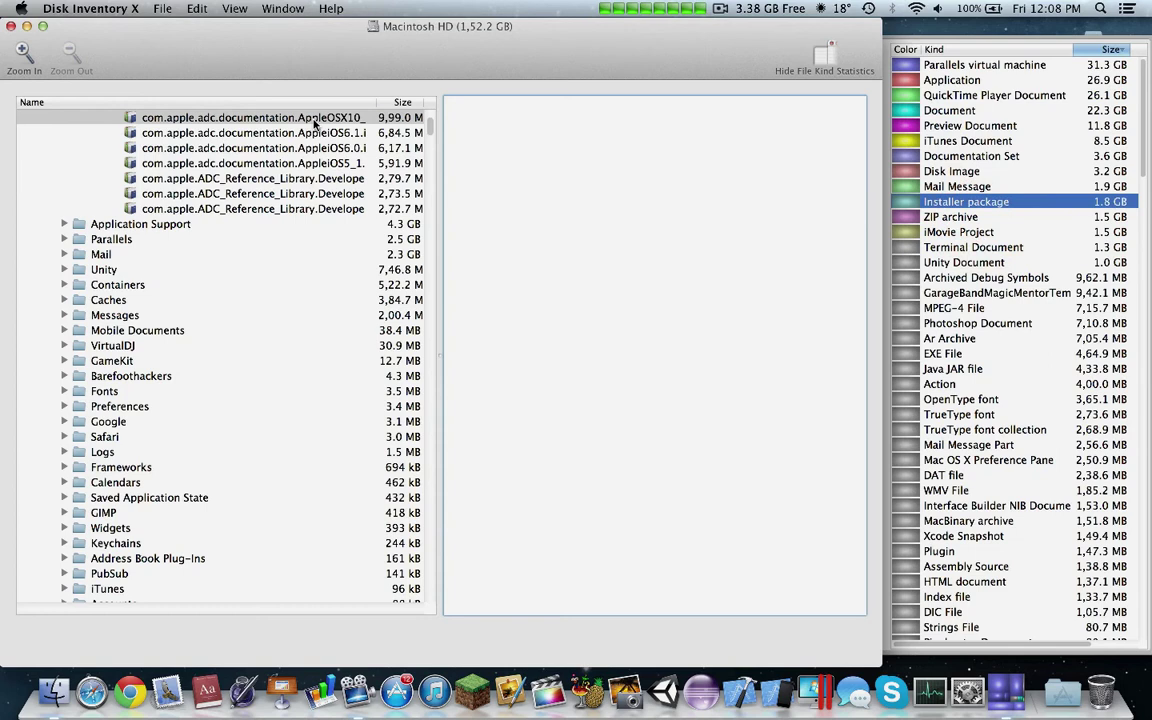
left_click(78, 50)
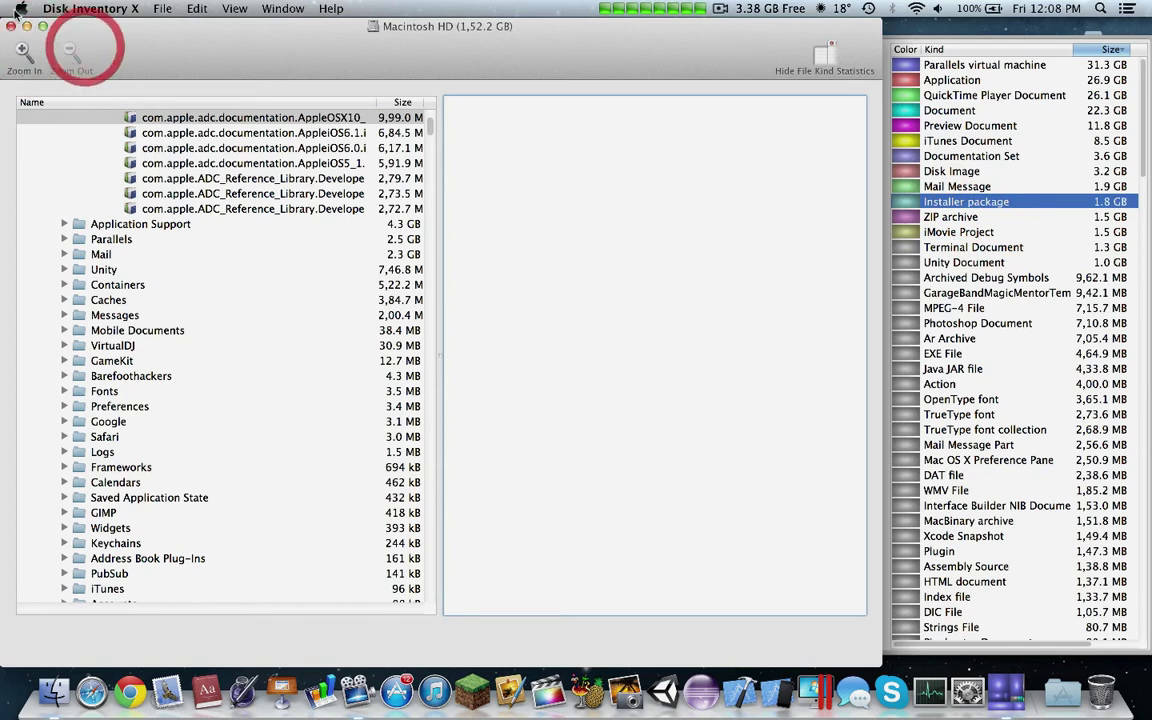
left_click(695, 248)
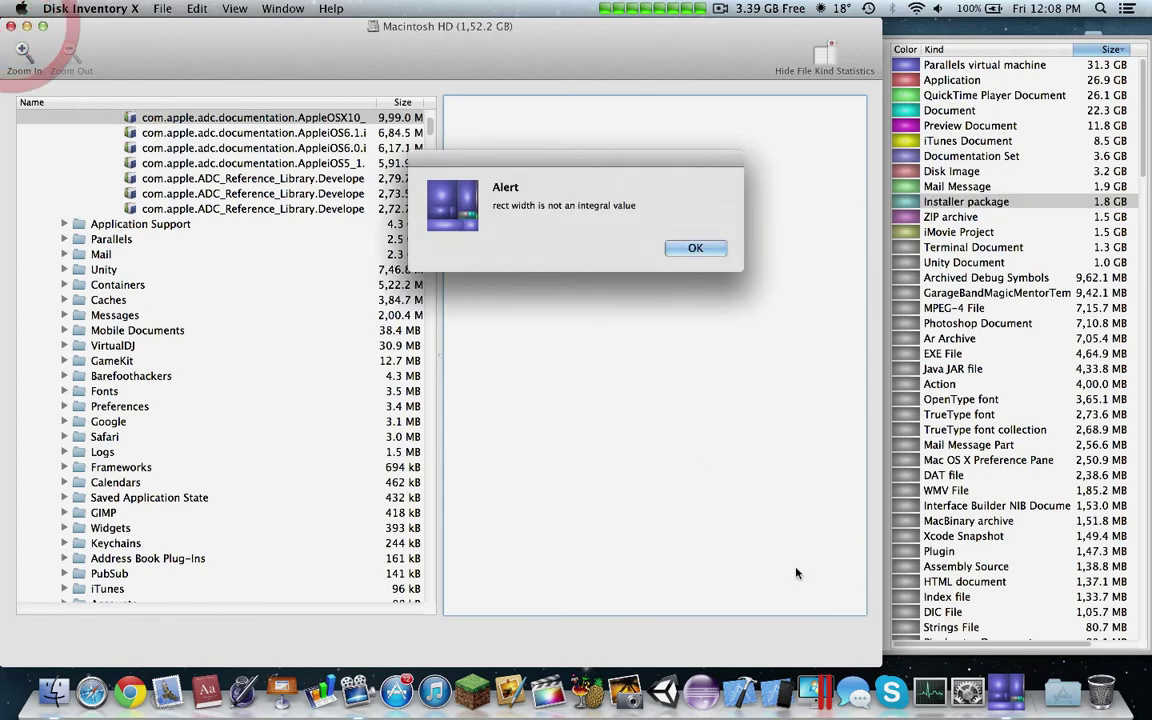
right_click(1005, 692)
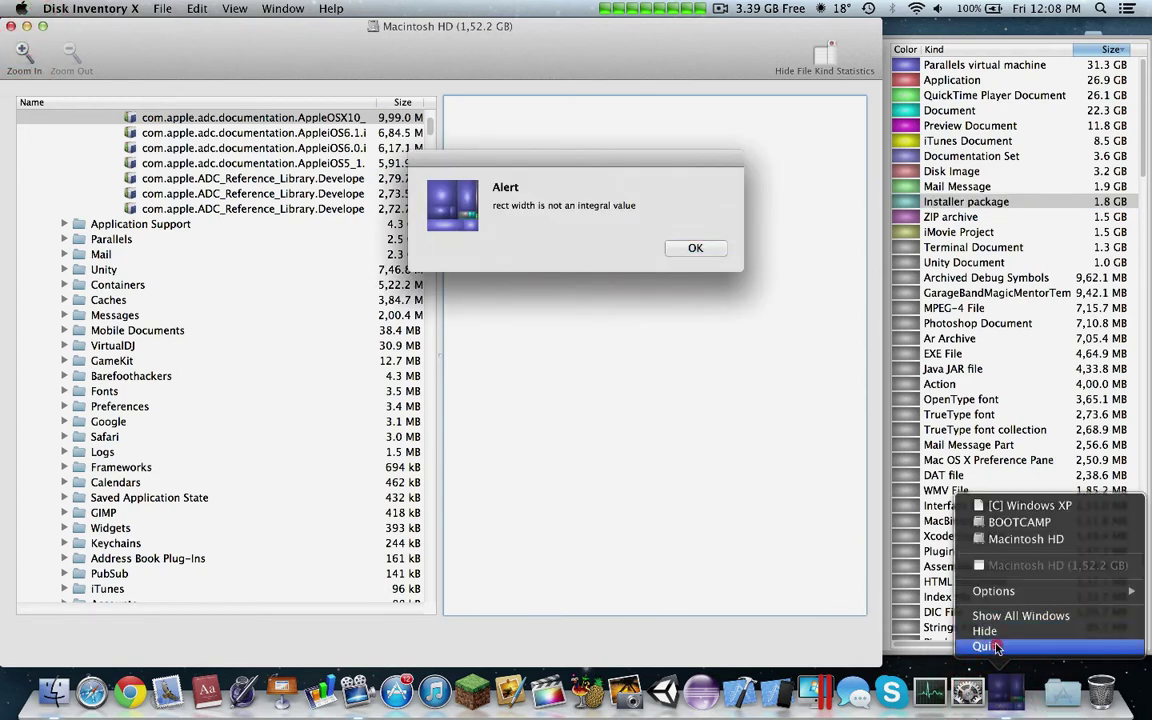
left_click(1045, 687)
left_click(694, 248)
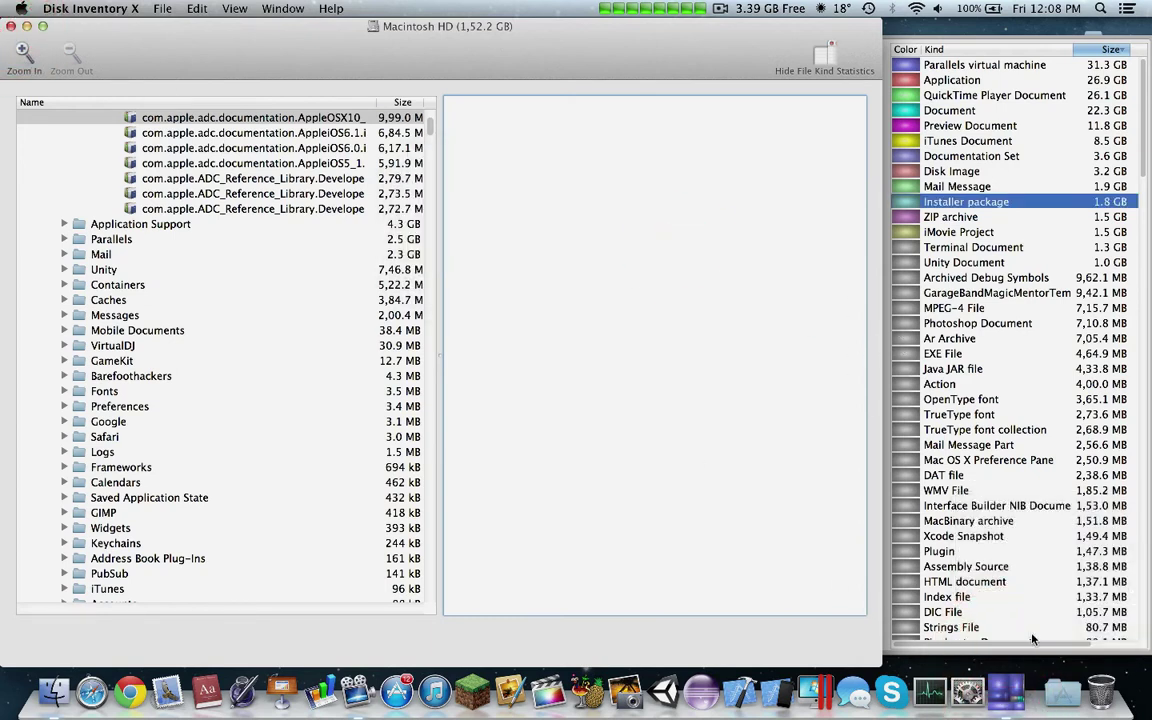
- Force quit the Disk Inventory X process in Activity Monitor, then close the Activity Monitor window
left_click(927, 693)
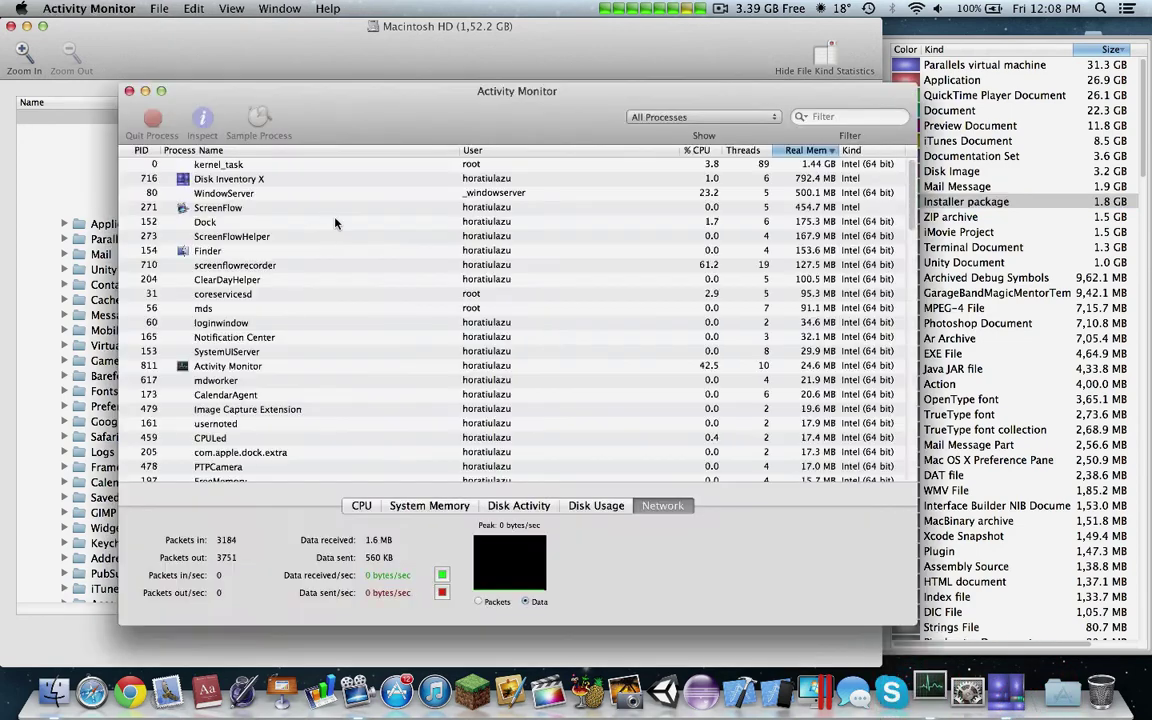
left_click(210, 178)
left_click(152, 120)
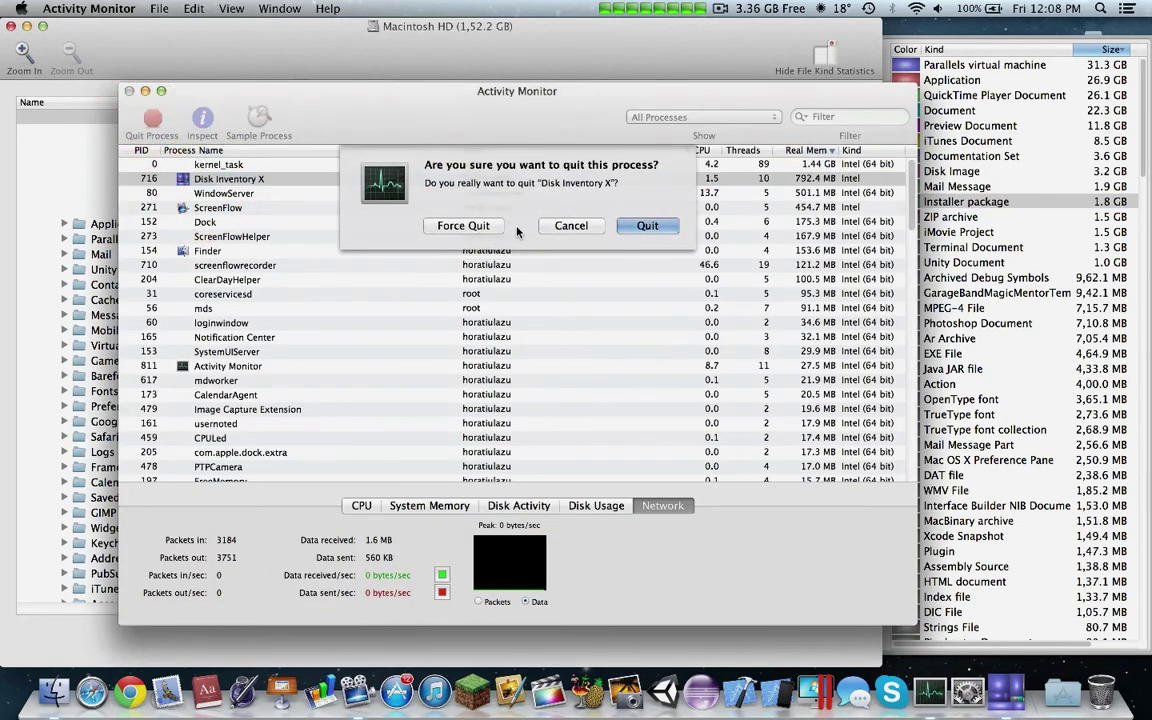
left_click(468, 226)
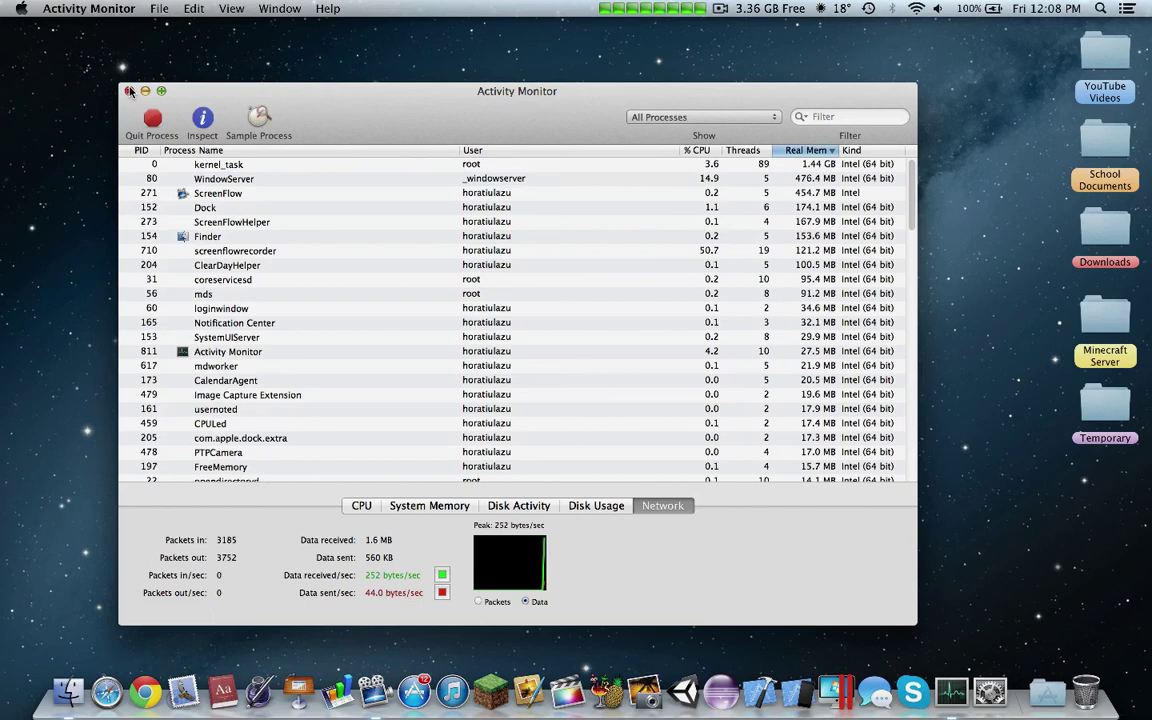
left_click(129, 91)
- Make the Finder desktop active and drag a selection across its empty area
left_click(588, 230)
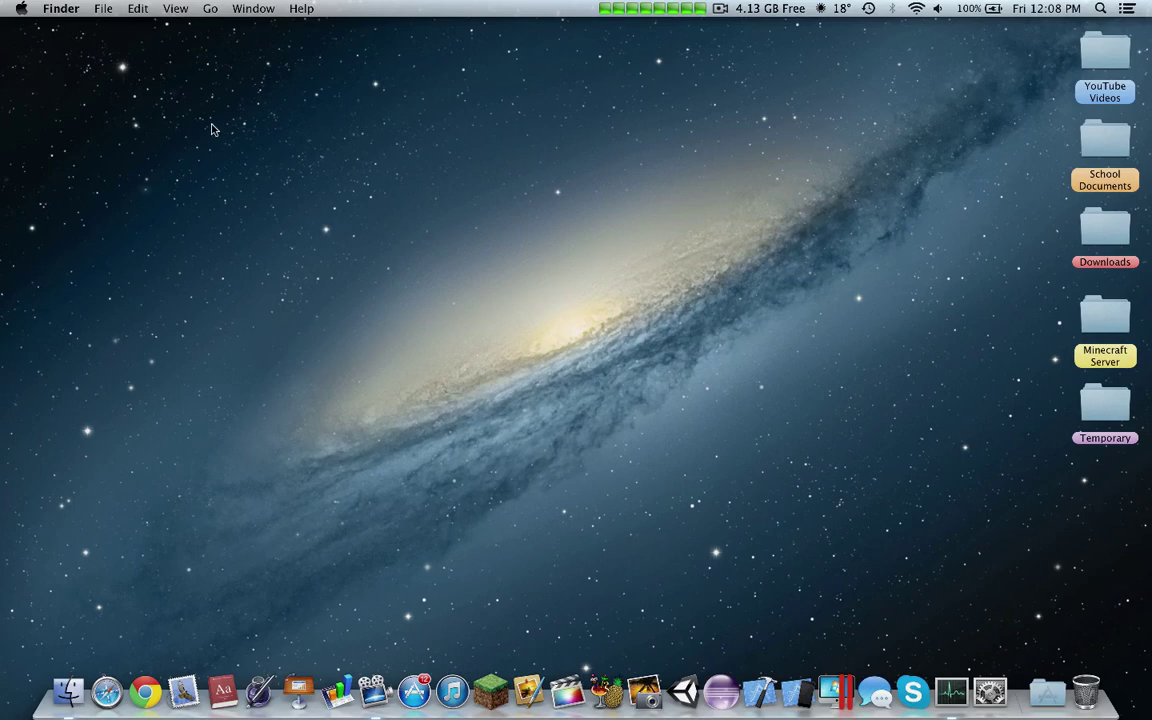
left_click_drag(208, 88, 897, 558)
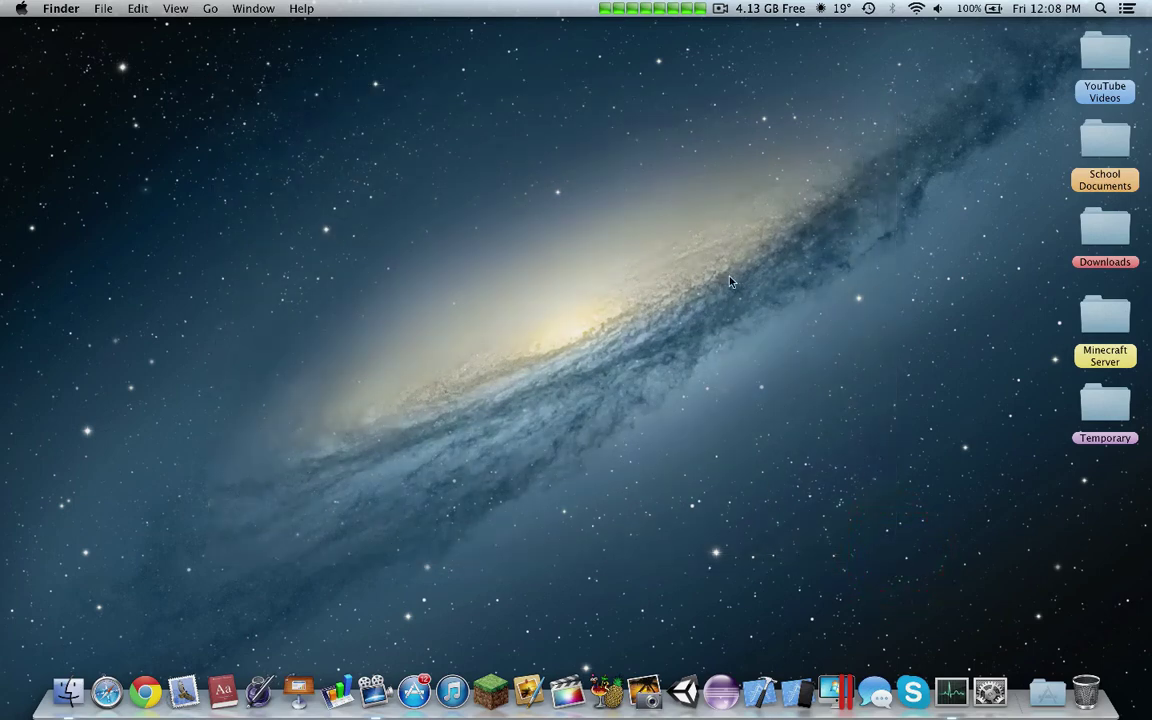